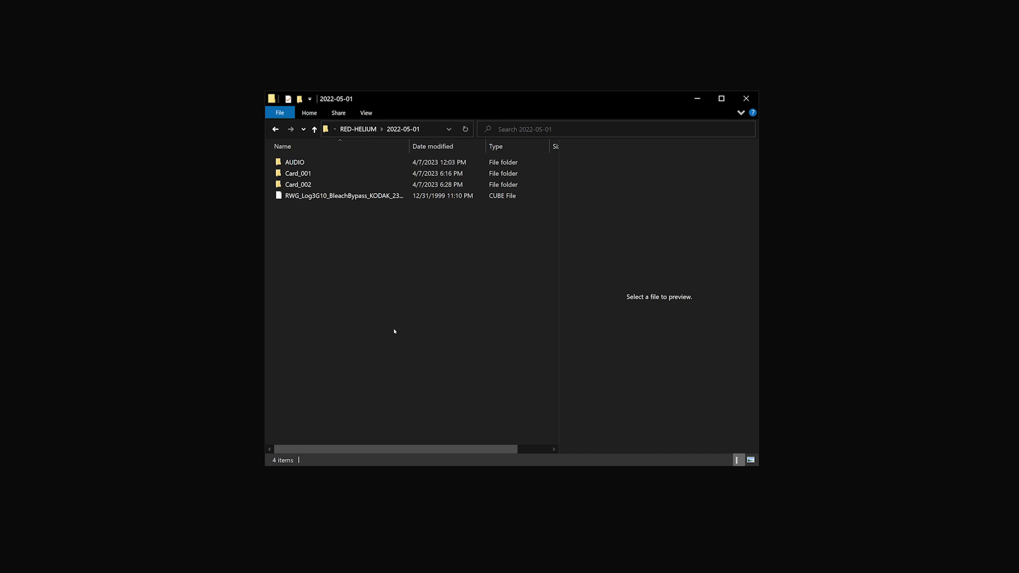
- Check the details of the shoot folder's CUBE LUT file in File Explorer
mouse_move(404, 200)
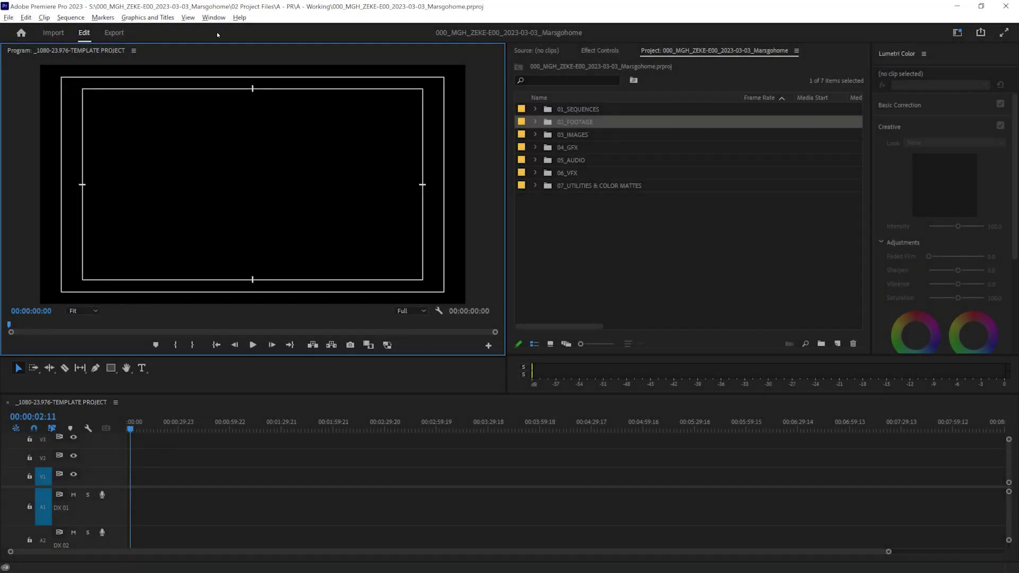
- Dismiss the About screen and add the Media Browser panel to the workspace
left_click(213, 17)
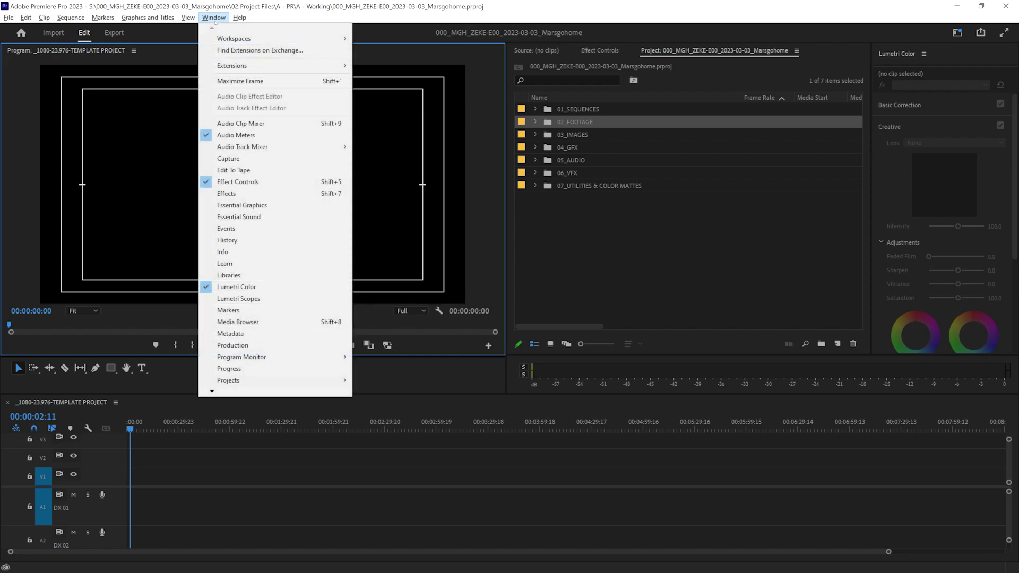
left_click(280, 322)
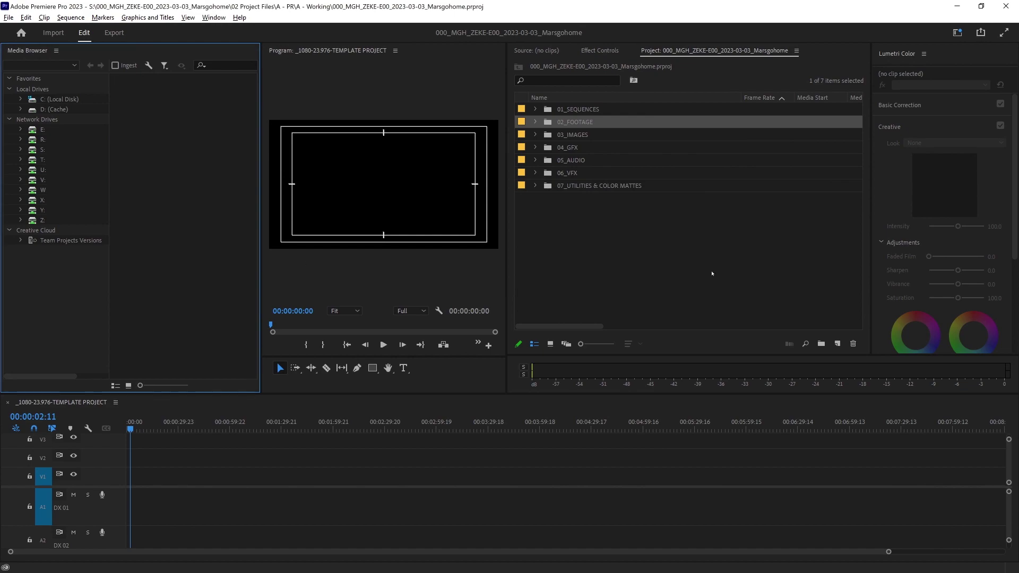
right_click(596, 239)
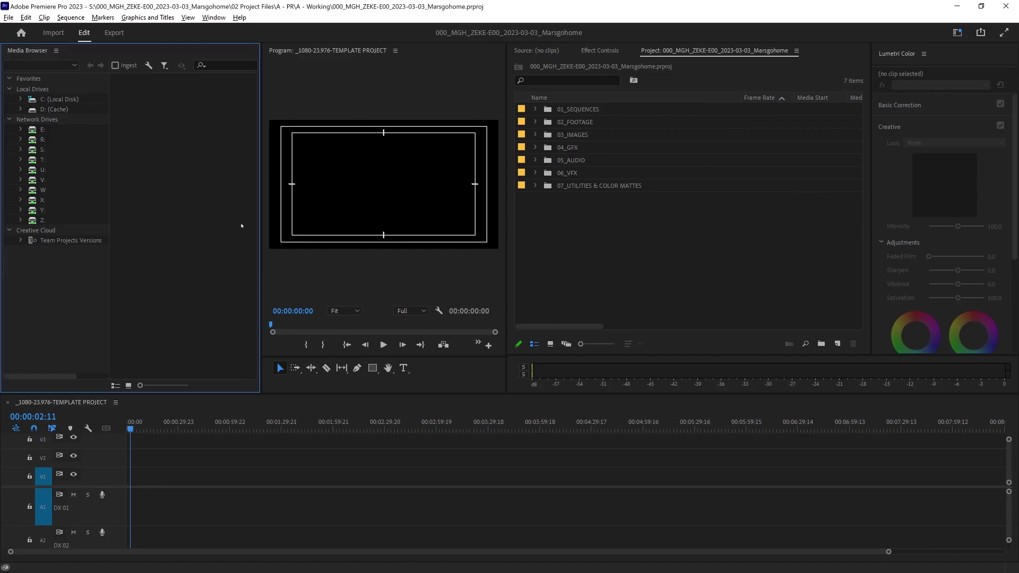
- Select all R3D clips in the card's RDM folder in the Media Browser and import them
key("grave")
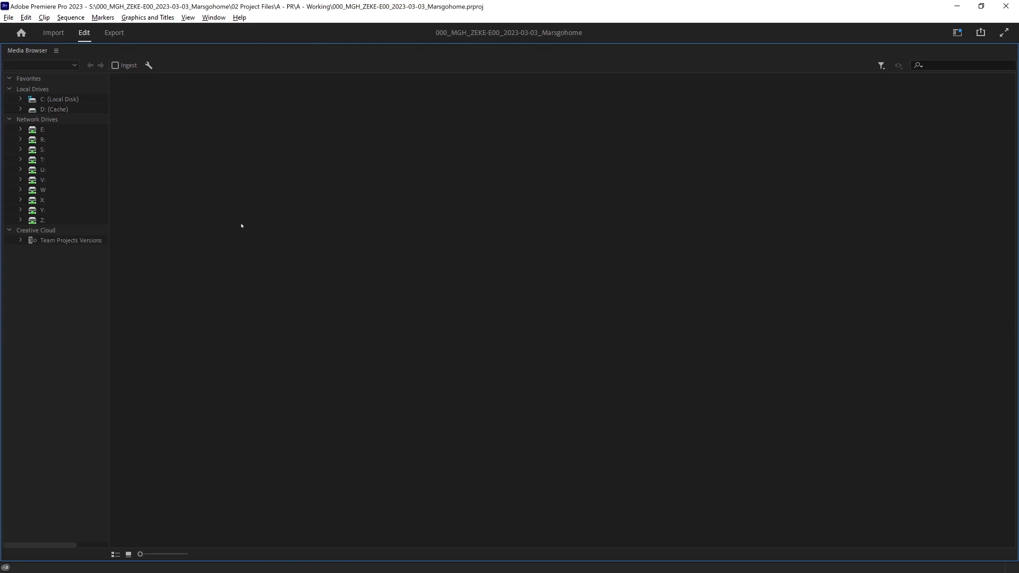
key("grave")
key("grave")
key("grave")
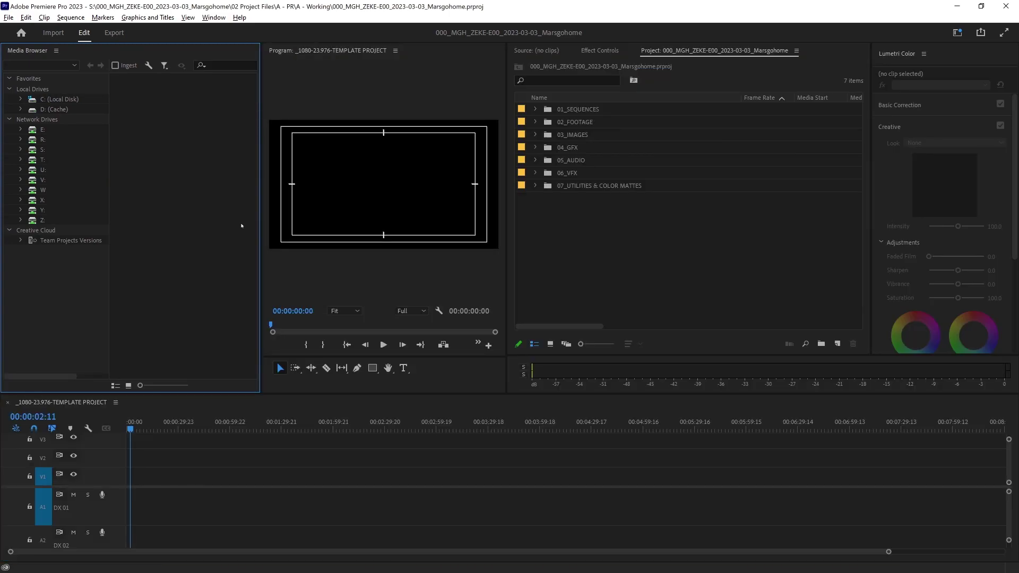
key("grave")
key("grave")
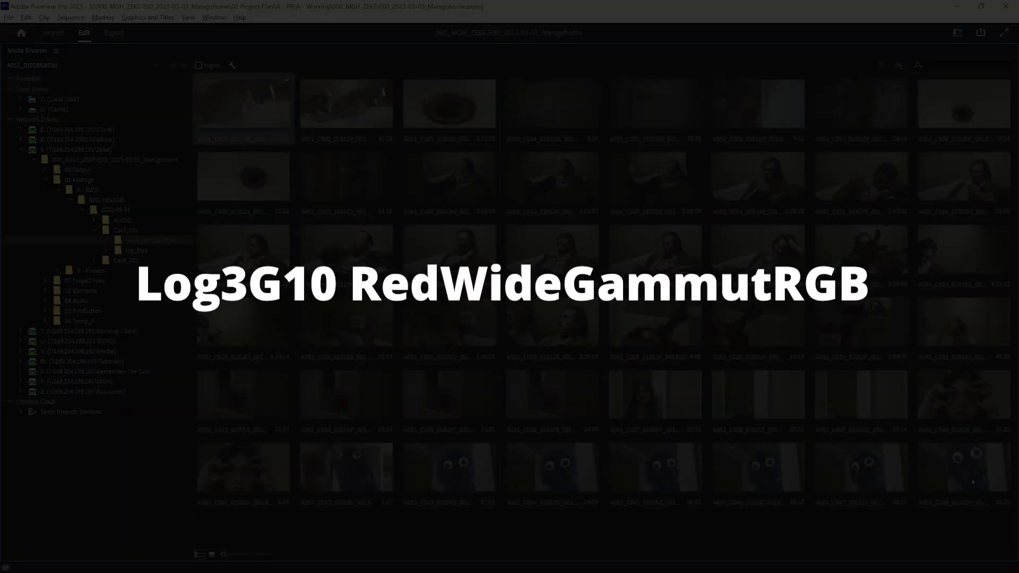
key("ctrl+a")
right_click(971, 449)
left_click(961, 461)
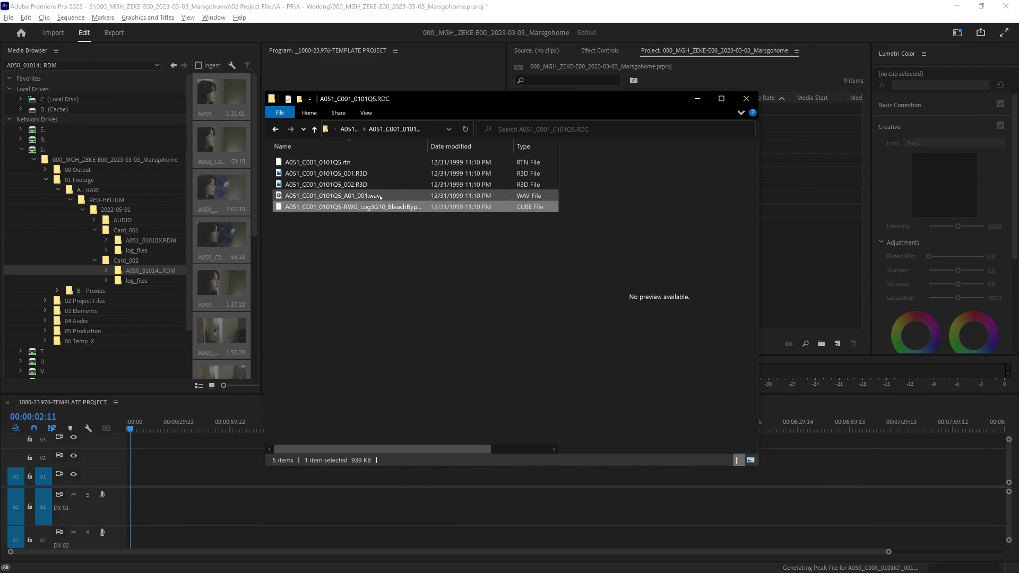
- Place A050_C001_0101W6_001.R3D at the sequence start, keeping existing sequence settings, and close the Media Browser
key("alt+Tab")
left_click_drag(176, 398, 204, 493)
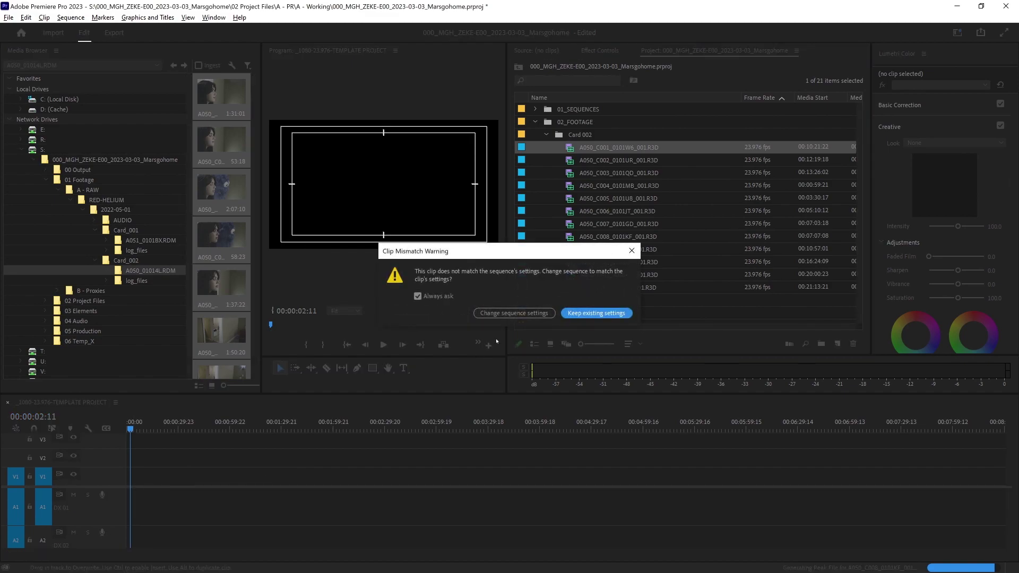
left_click(513, 313)
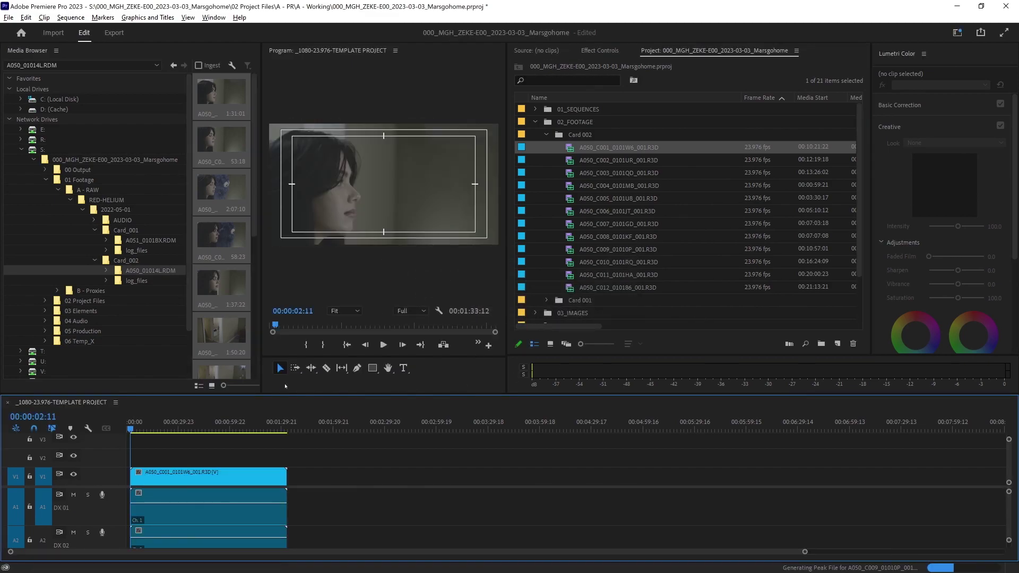
key("shift+8")
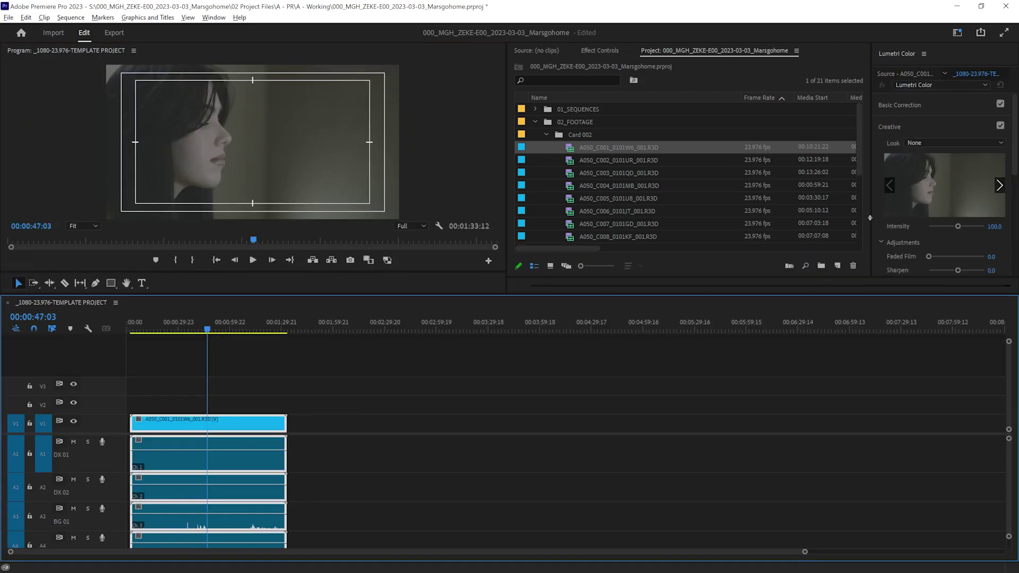
left_click_drag(870, 218, 731, 218)
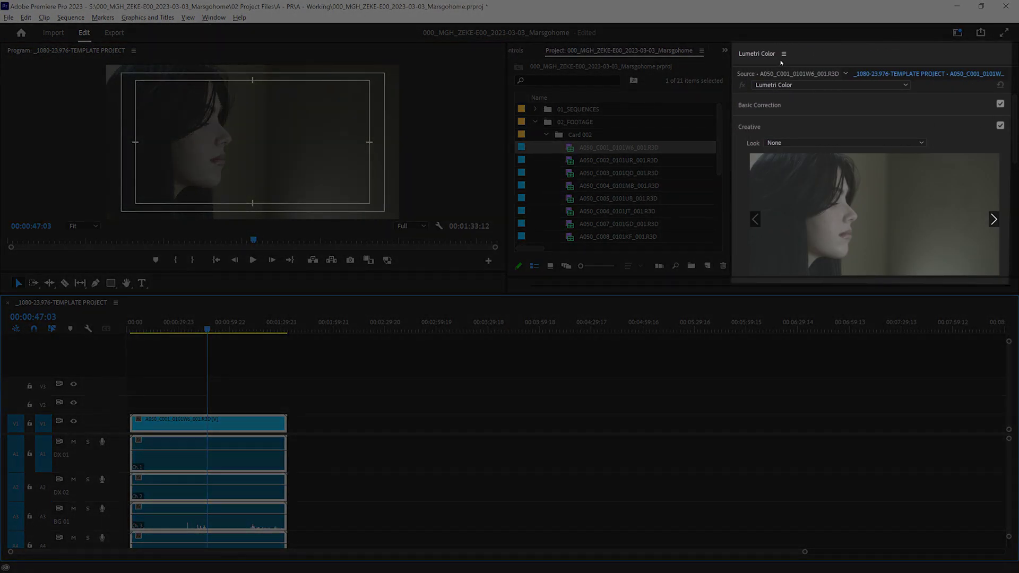
- Bring the Lumetri Color panel into focus
left_click(844, 50)
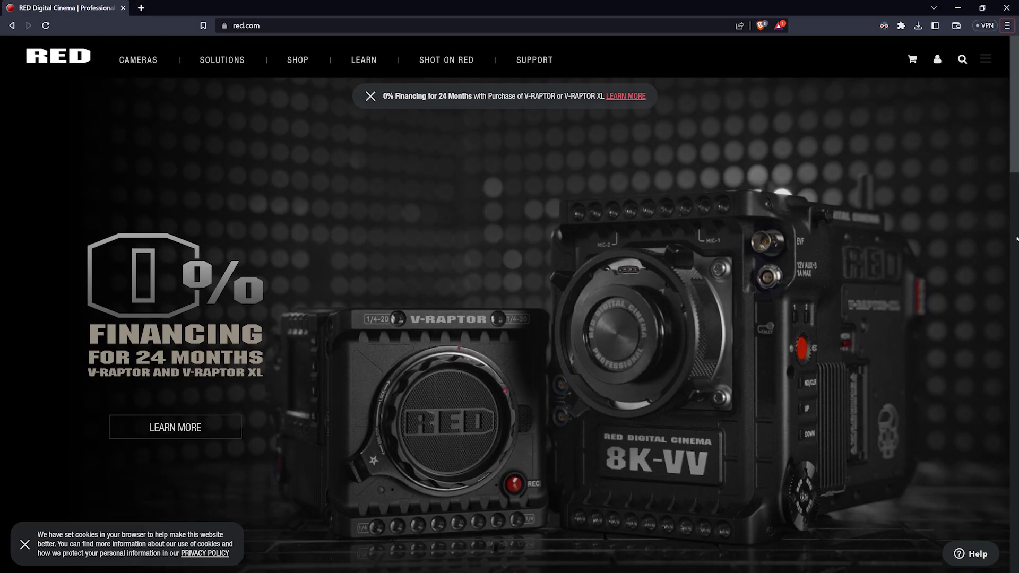
- Find the IPP2 Output Presets download on red.com's Downloads page under OTHER
mouse_move(547, 68)
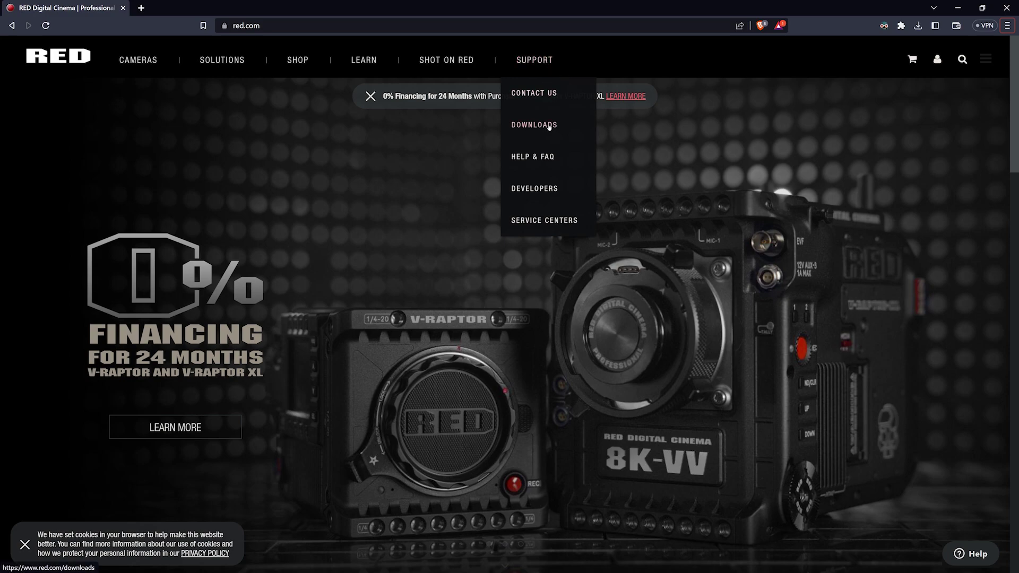
left_click(549, 126)
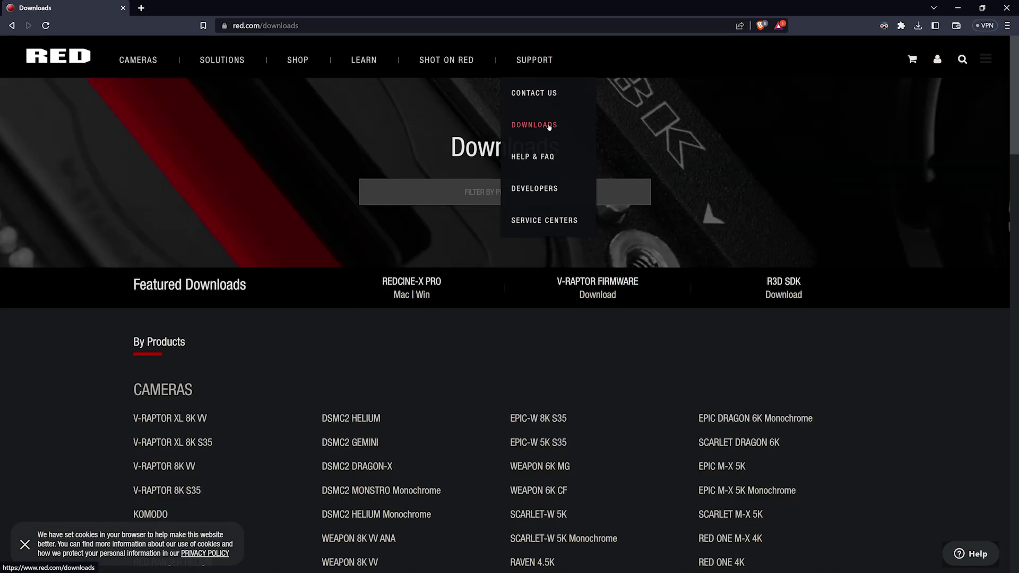
scroll(313, 203, "down", 10)
scroll(313, 203, "down", 10)
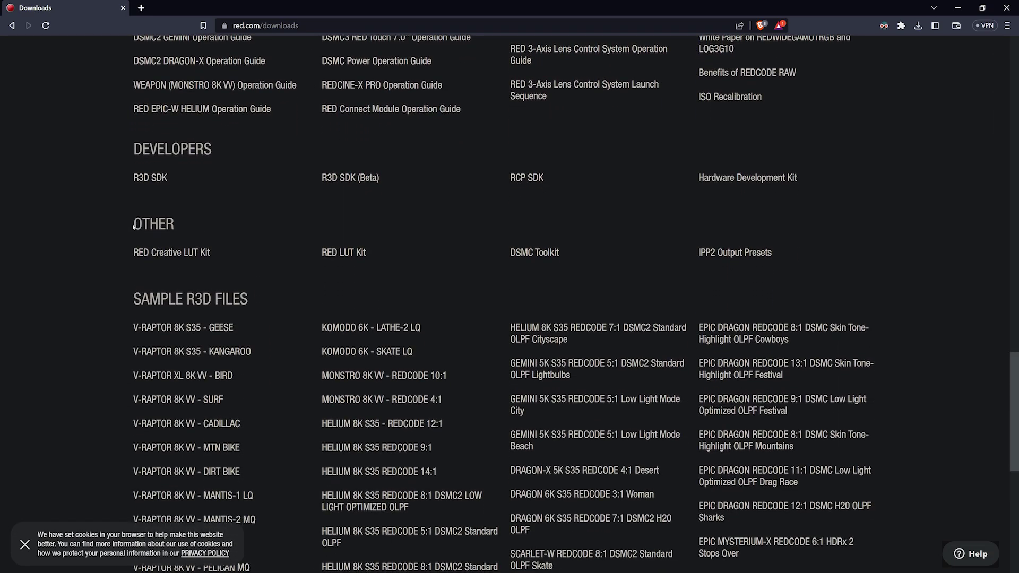
left_click_drag(134, 228, 173, 229)
left_click(736, 254)
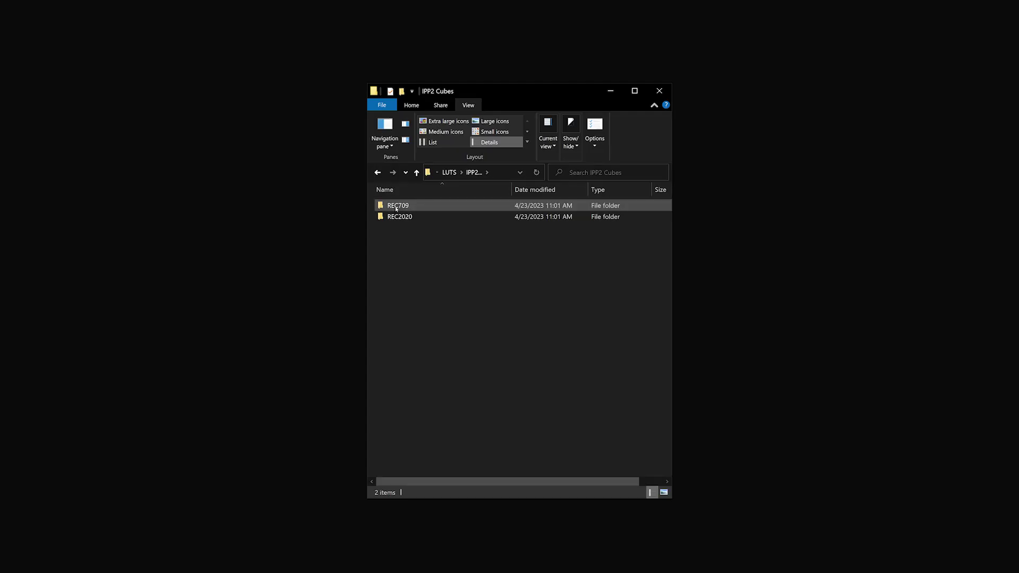
- Open the REC709 folder inside IPP2 Cubes to list its .cube LUTs
left_click(396, 207)
left_click(403, 217)
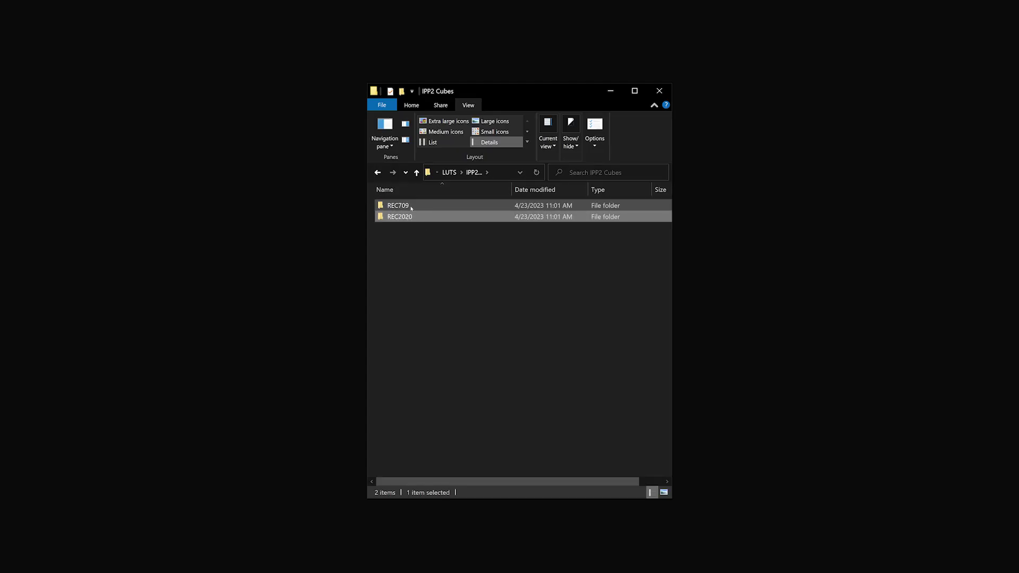
double_click(412, 207)
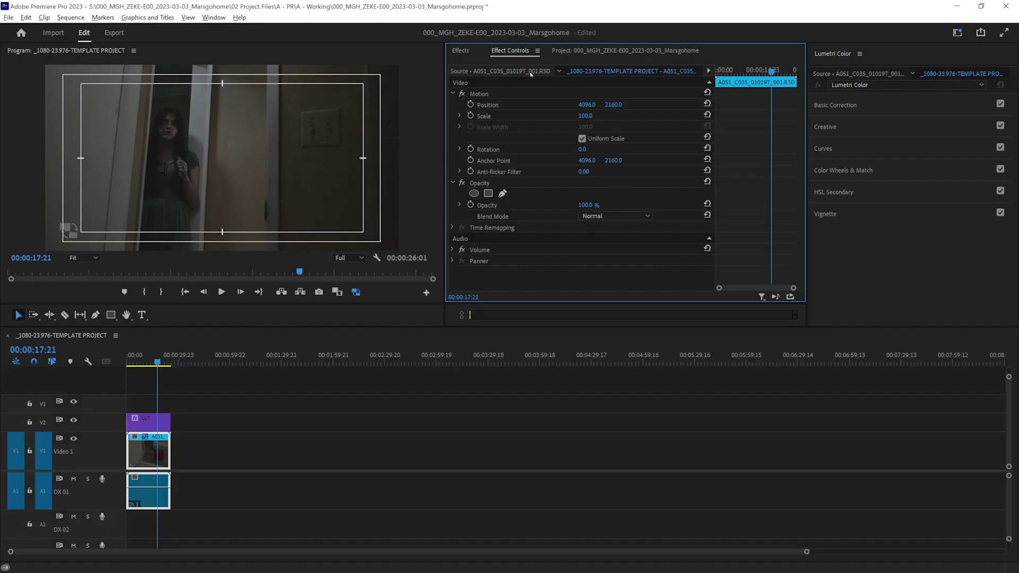
- Check the master clip's RED Source Settings and select the medium-contrast VerySoft REC709 LUT
left_click(530, 73)
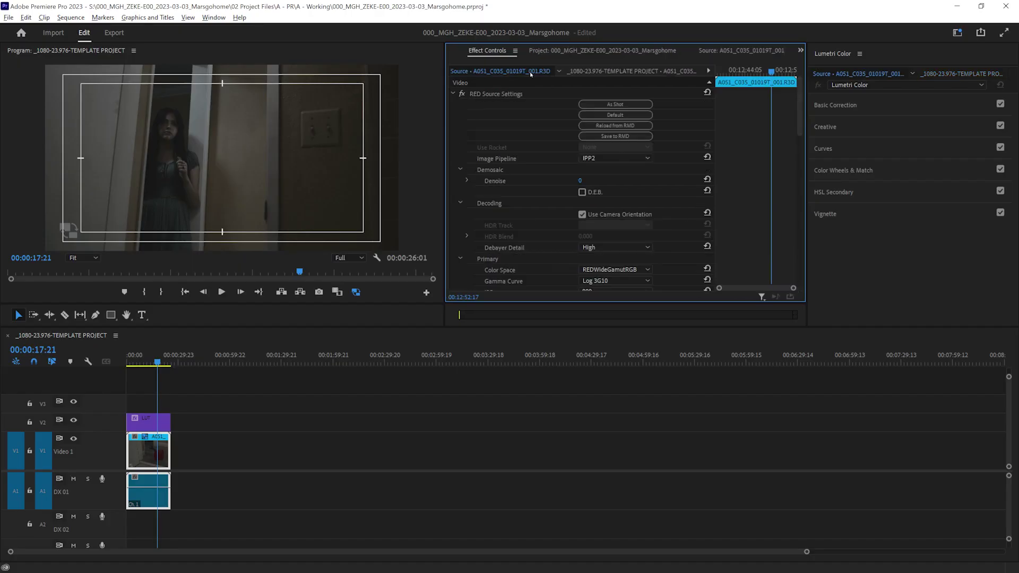
scroll(792, 105, "down", 10)
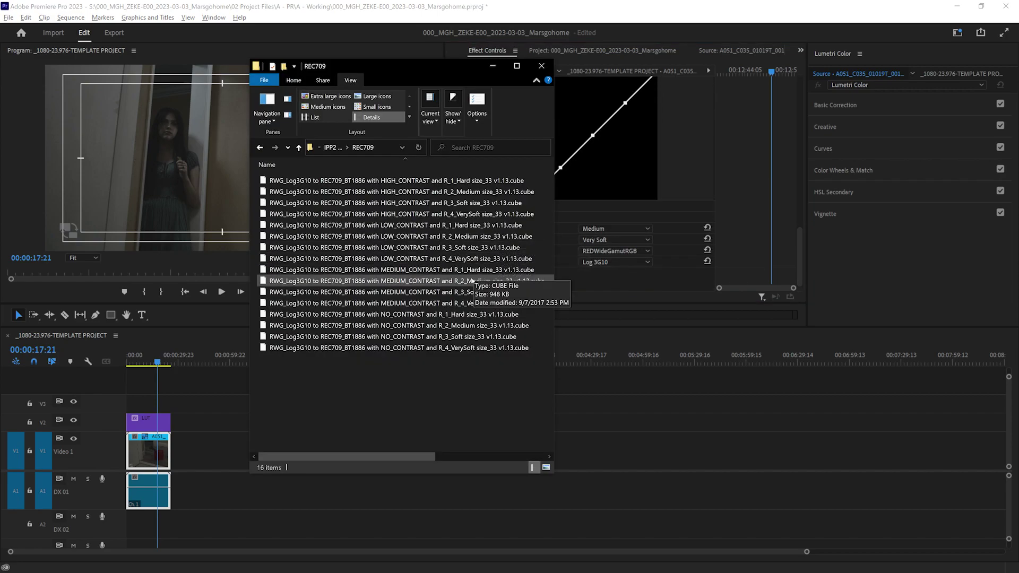
left_click(469, 305)
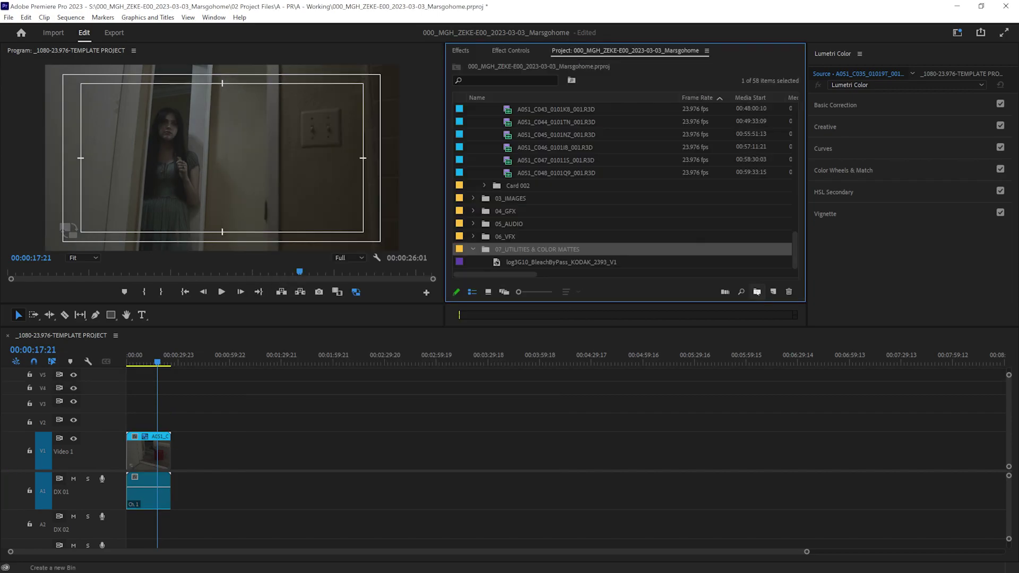
left_click(773, 292)
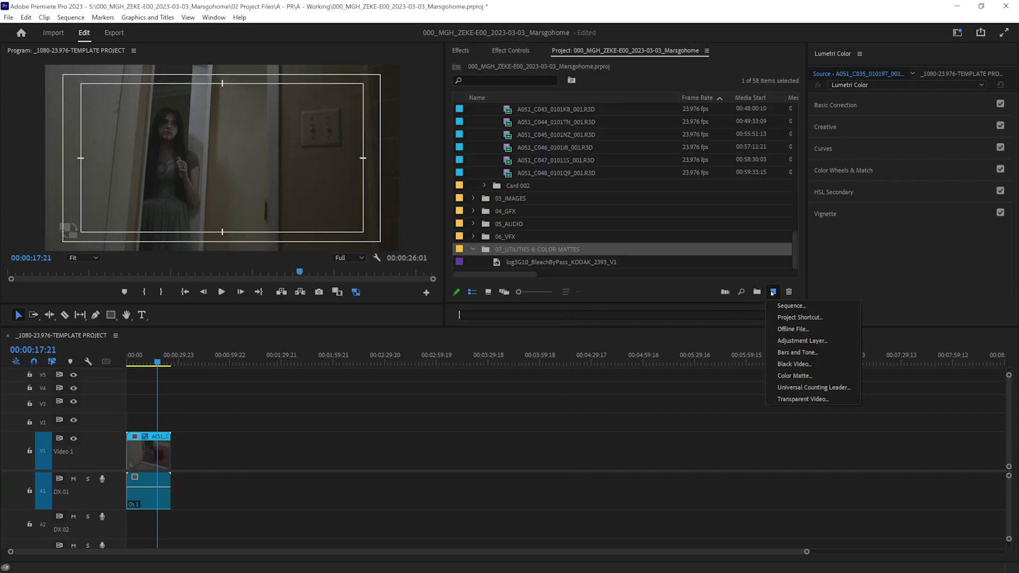
- Create an adjustment layer on V2 extended to the clip's full length
left_click(791, 341)
left_click(525, 325)
left_click_drag(503, 262, 162, 377)
left_click(160, 427)
- Stack copies of the adjustment layer on V3, V4 and V5 above the clip
left_click(154, 423)
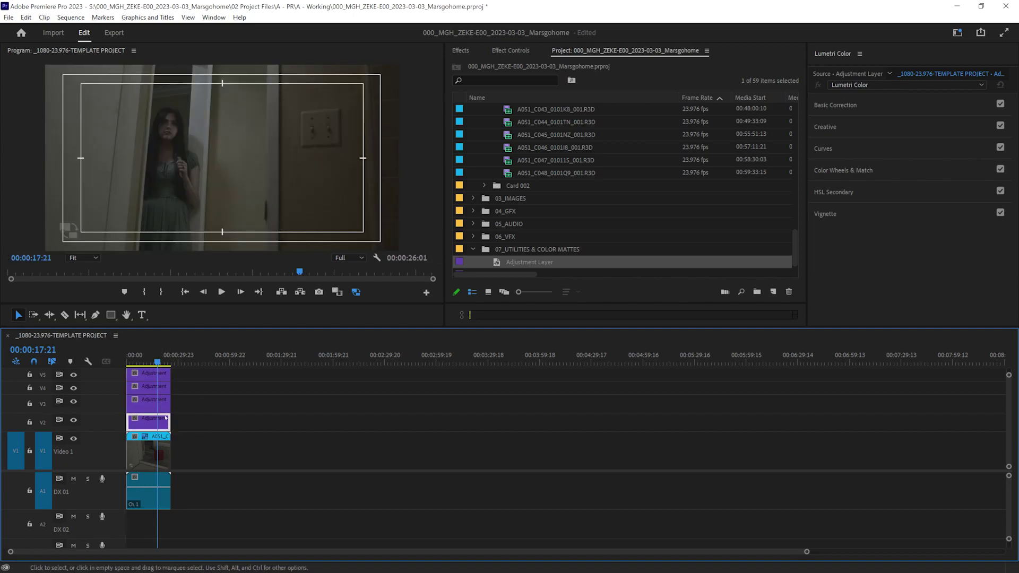
left_click(154, 404)
left_click(165, 388)
left_click(159, 374)
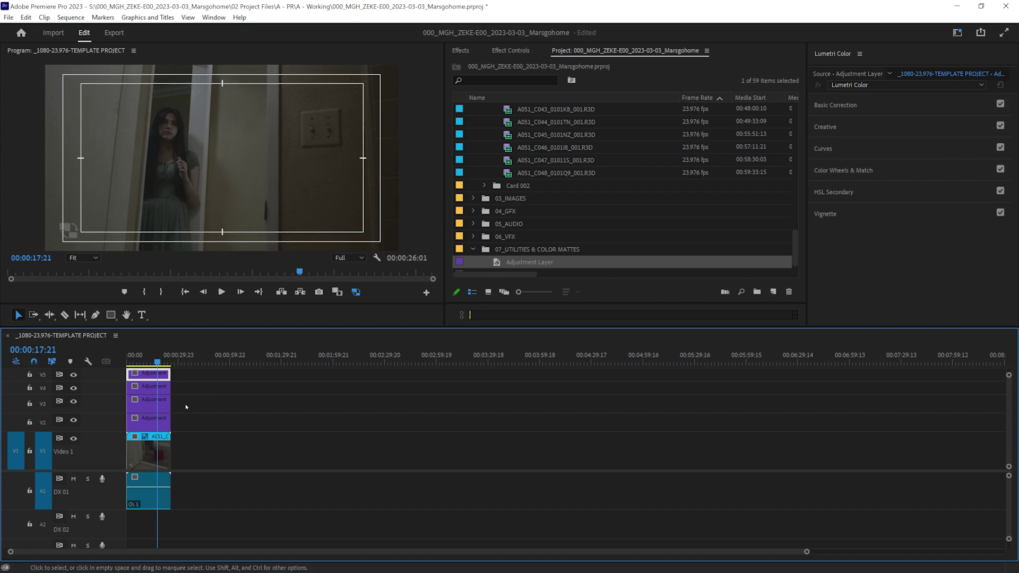
key("=")
key("=")
key("=")
key("=")
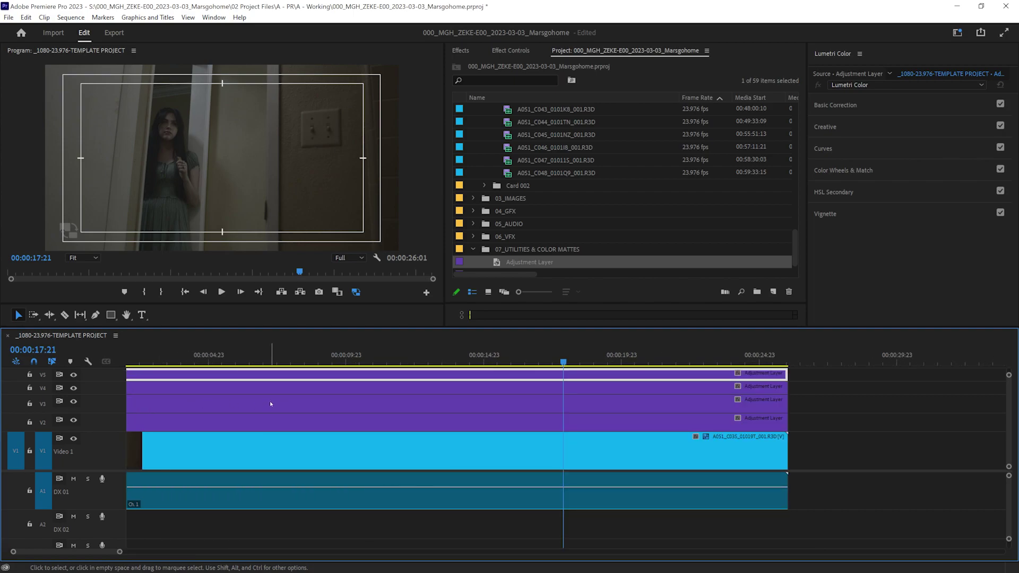
key("minus")
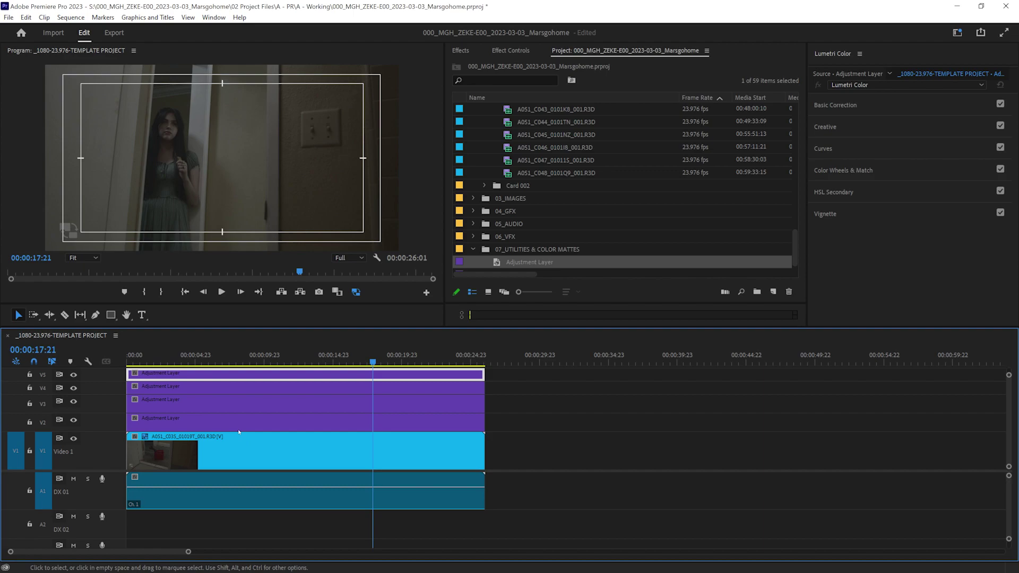
left_click(862, 128)
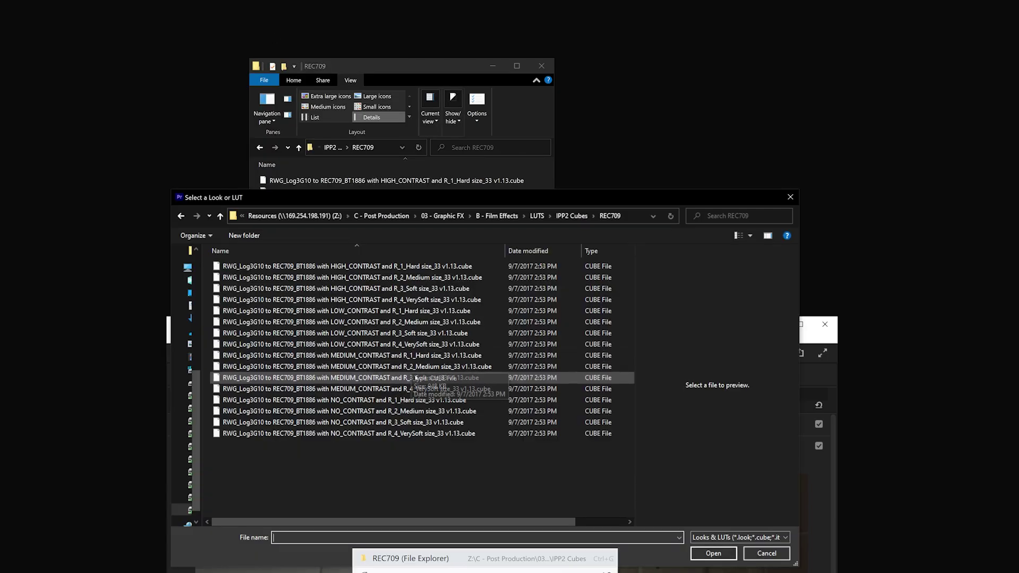
- Apply the medium-contrast REC709 Look to V5 and the BleachBypass KODAK 2393 LUT to V4
double_click(412, 384)
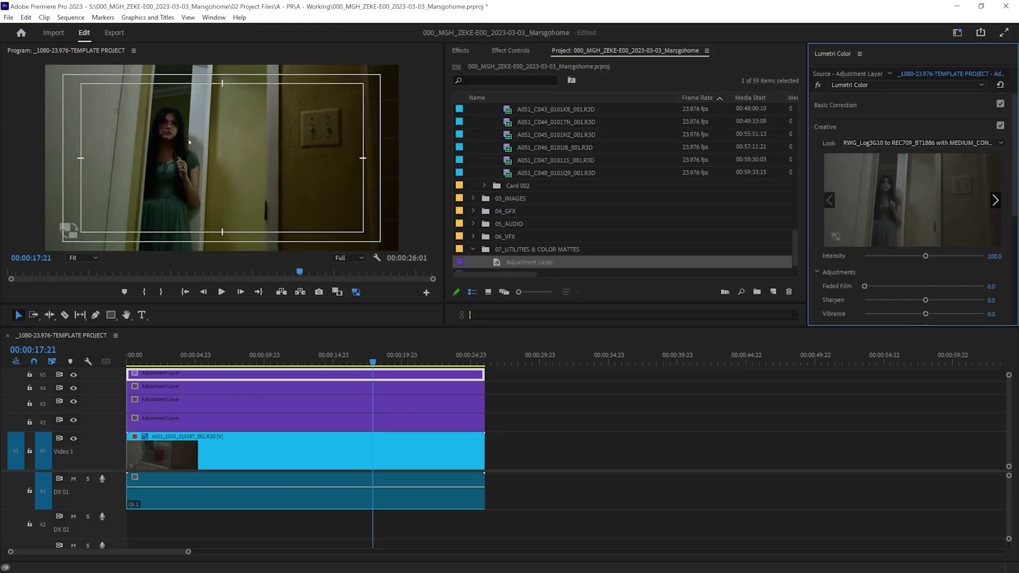
left_click(346, 388)
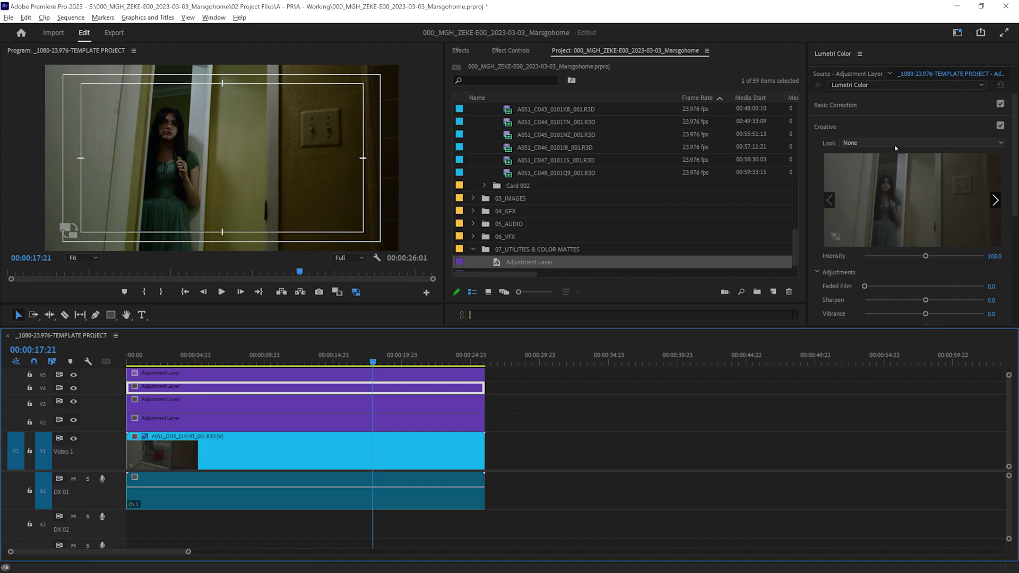
key("super+Down")
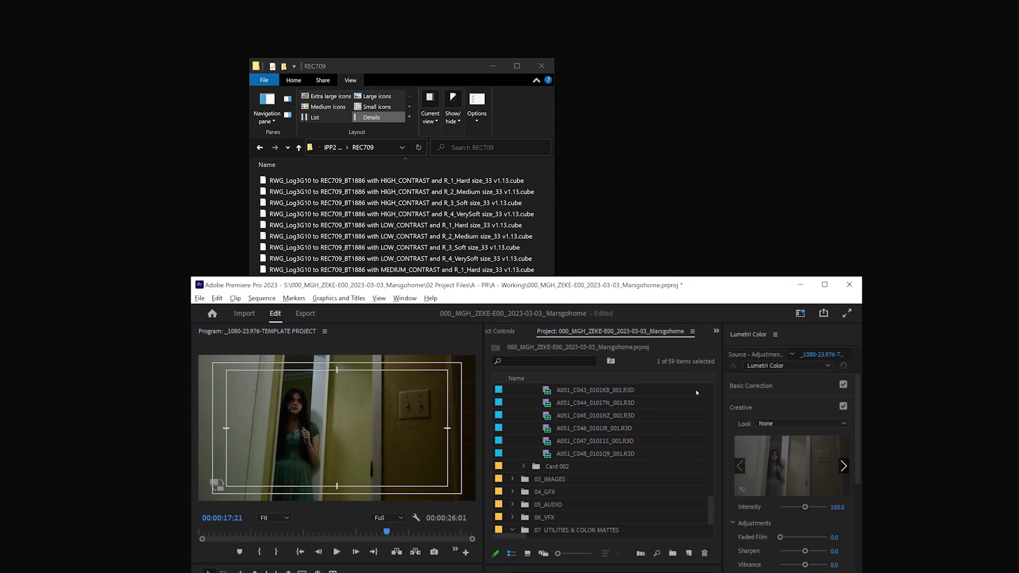
left_click(796, 424)
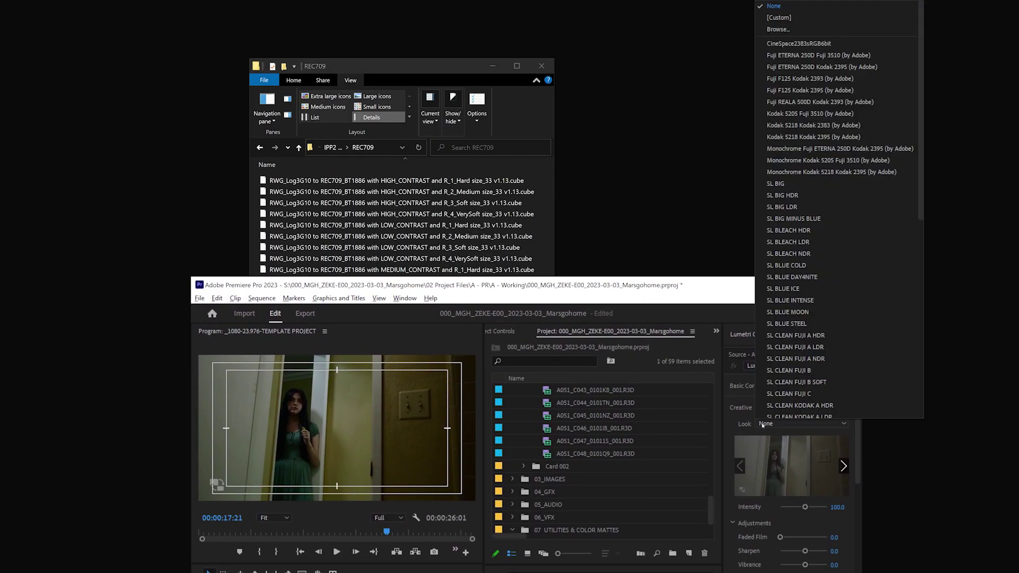
left_click(778, 29)
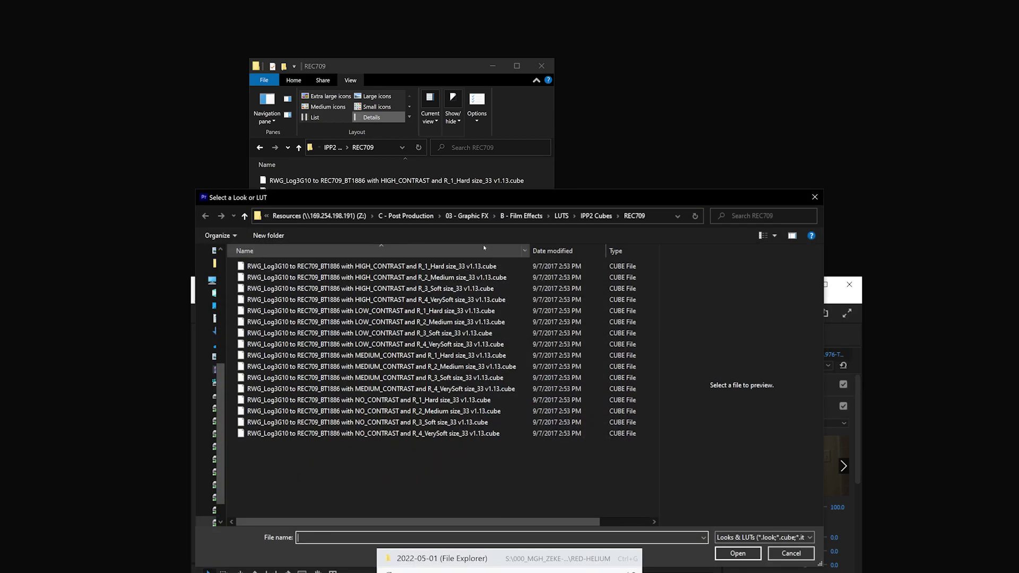
key("ctrl+g")
left_click(333, 312)
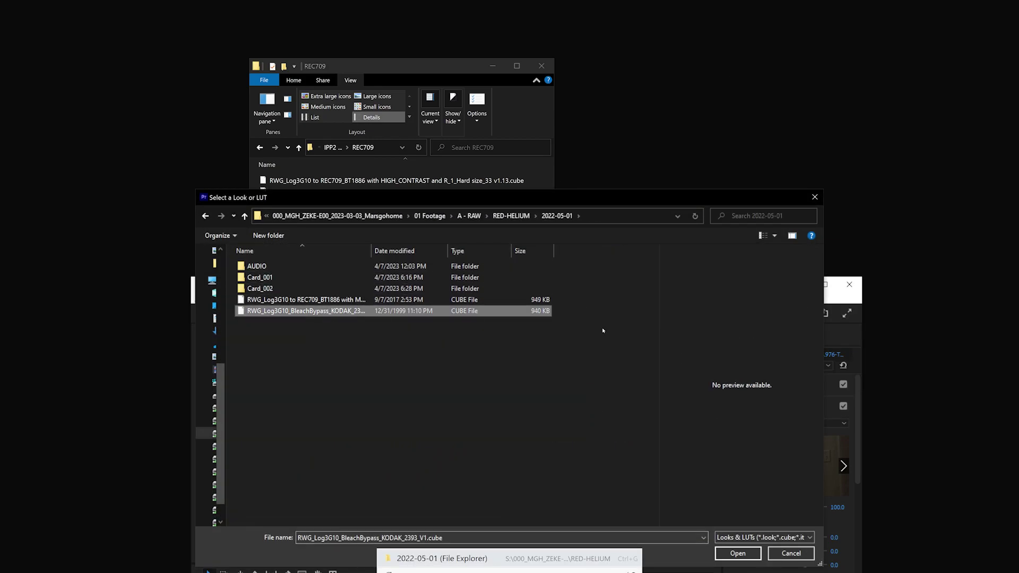
left_click(738, 553)
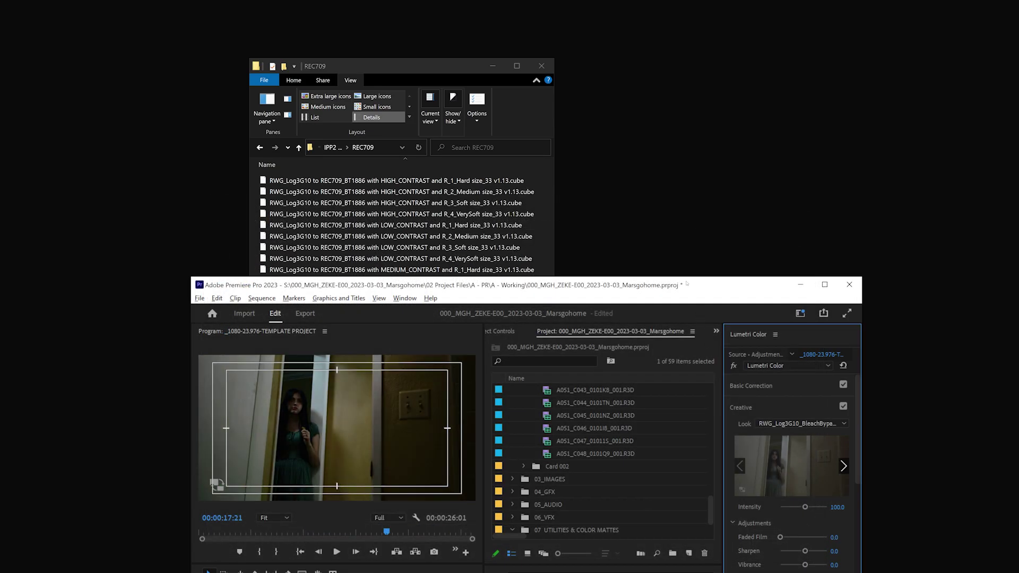
double_click(687, 284)
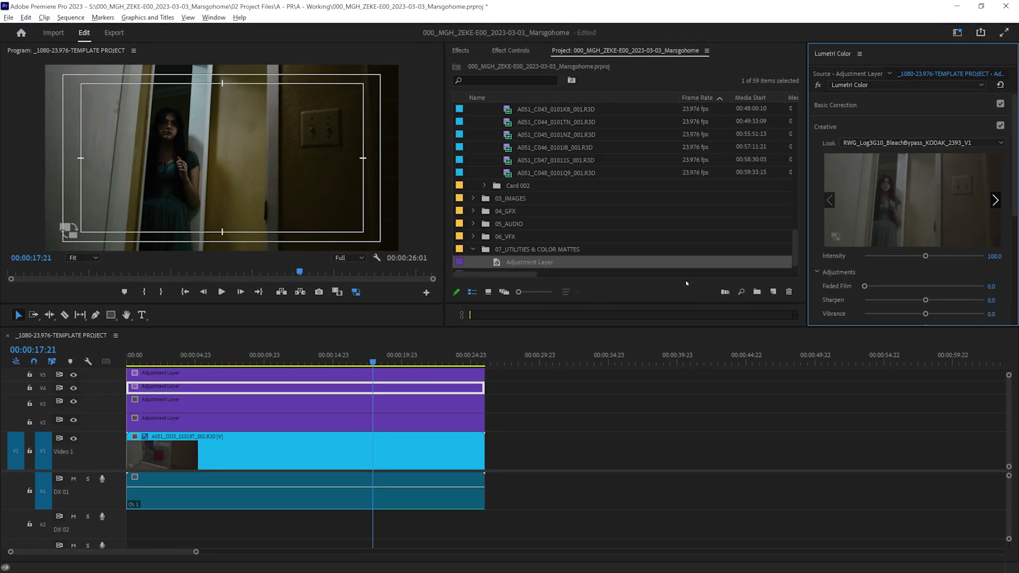
- Compare the Looks by toggling track outputs, ending with V2–V4 hidden
left_click(74, 388)
left_click(74, 388)
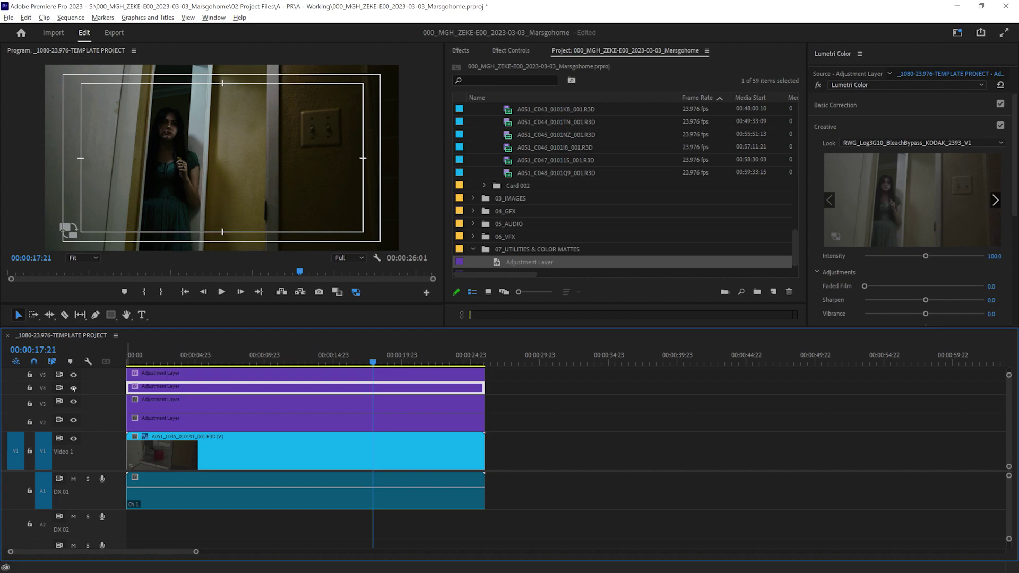
left_click(74, 388)
left_click(73, 388)
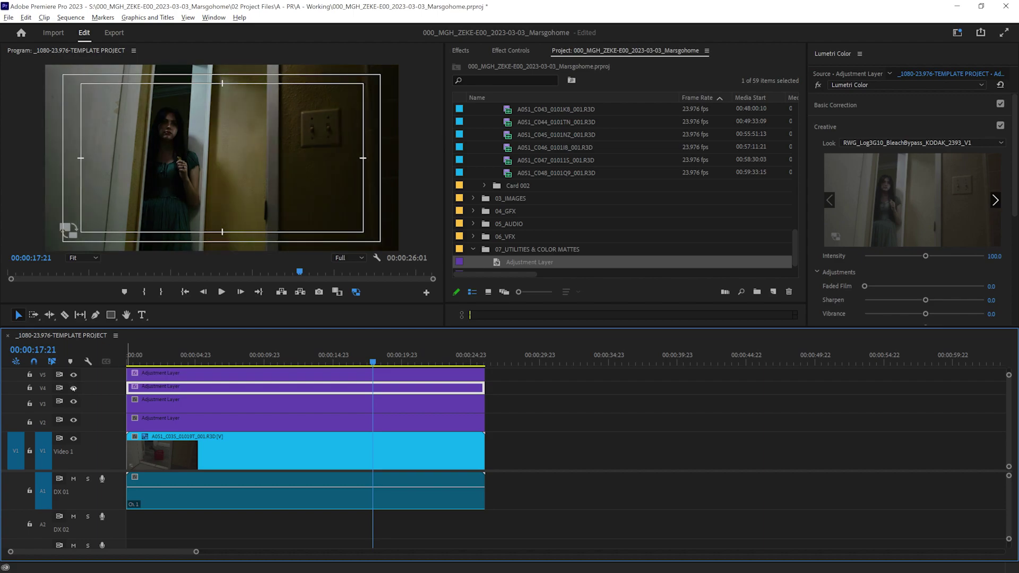
left_click(74, 420)
left_click(74, 401)
left_click(74, 388)
left_click(75, 377)
left_click(74, 377)
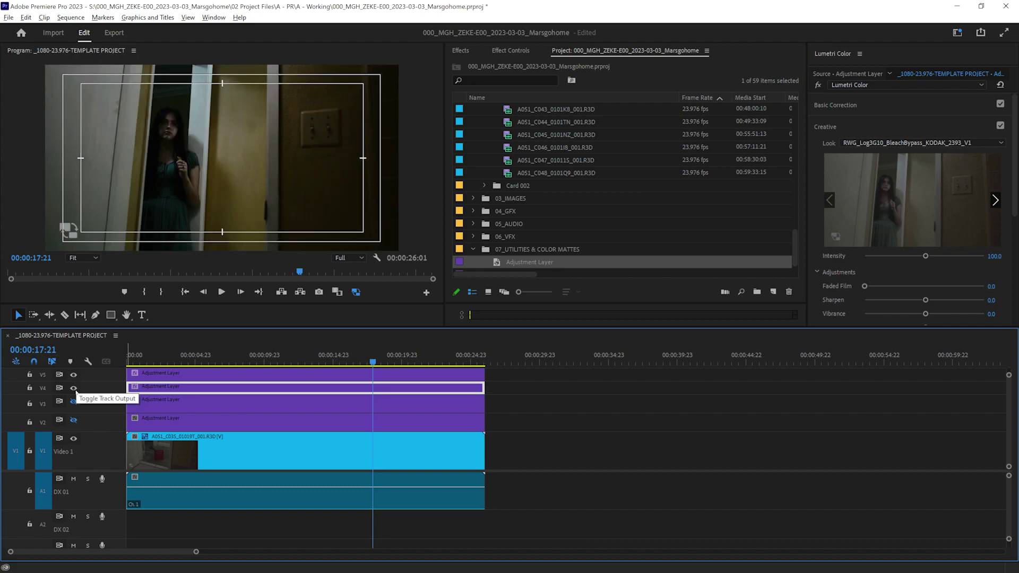
left_click(73, 388)
- Select the V1 R3D clip and show its RED Source Settings in Effect Controls
key("grave")
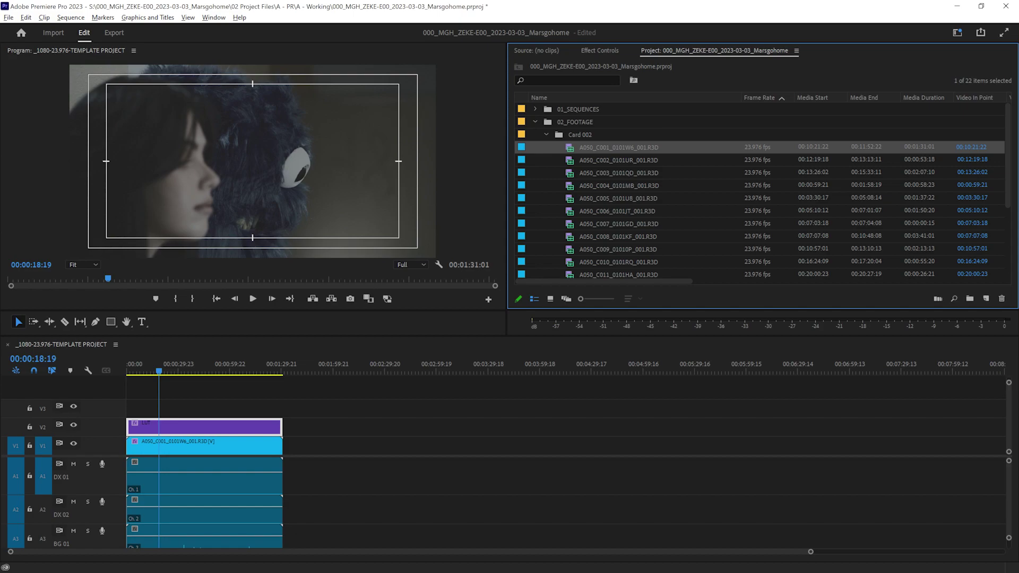
left_click(212, 446)
left_click(599, 51)
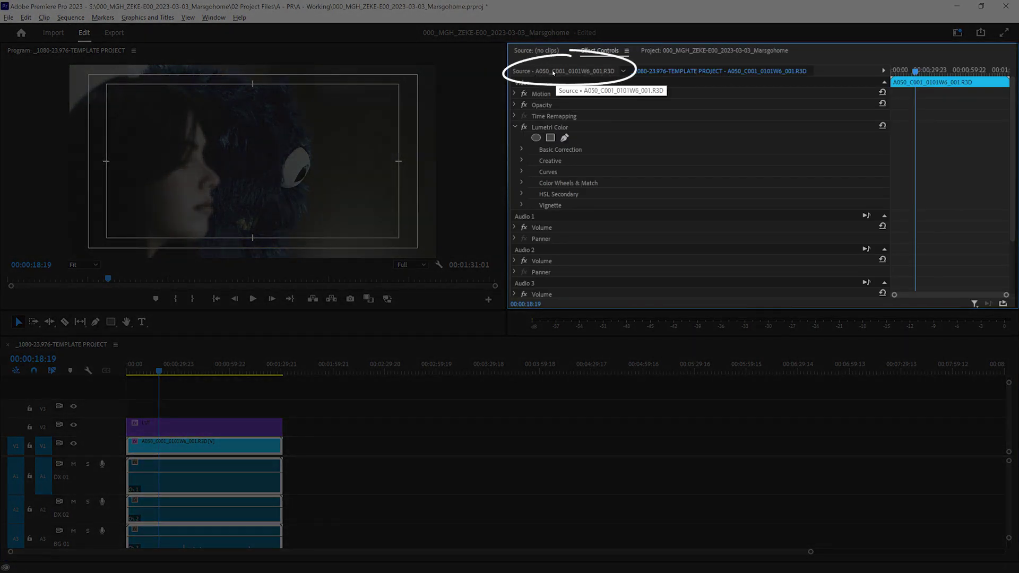
left_click(553, 72)
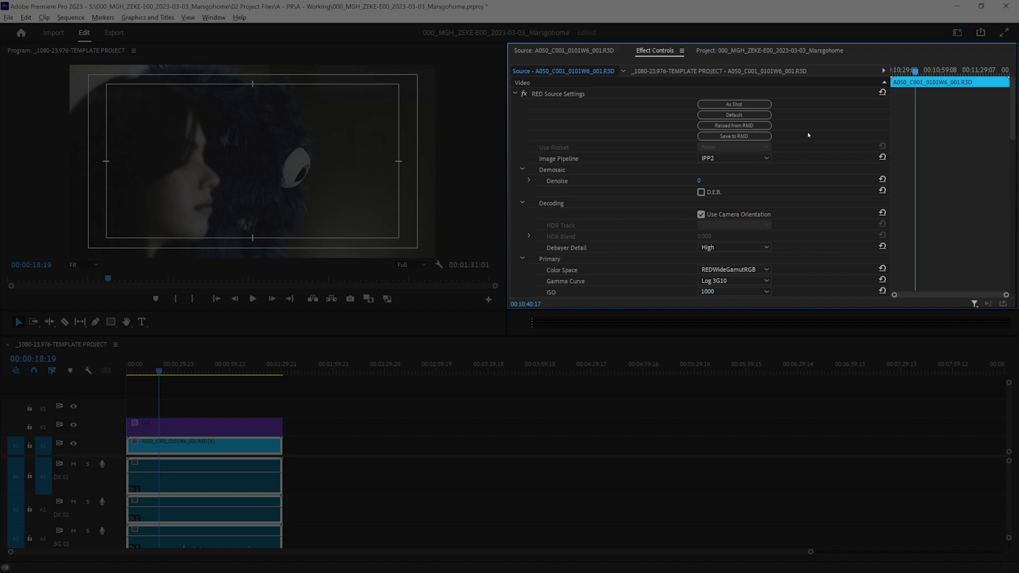
- Check the output transform settings, leaving Color Space REDWideGamutRGB and Gamma Curve Log 3G10
scroll(807, 131, "down", 15)
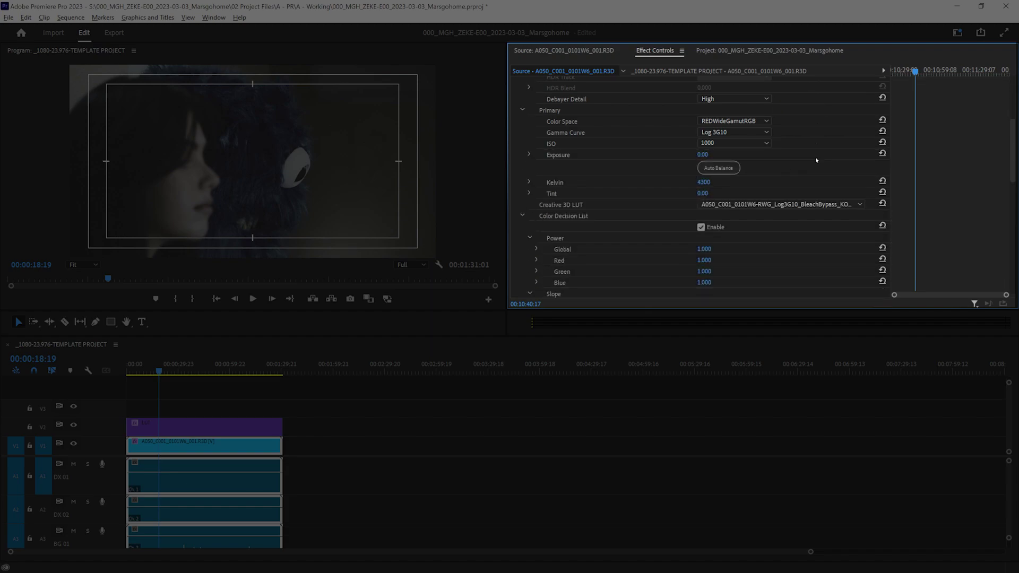
scroll(814, 172, "down", 8)
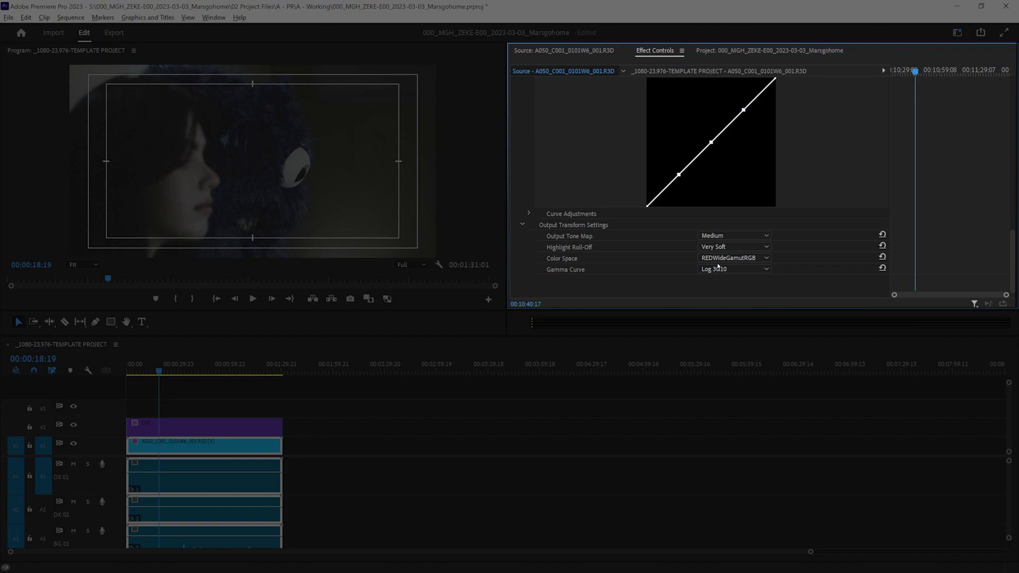
left_click(591, 258)
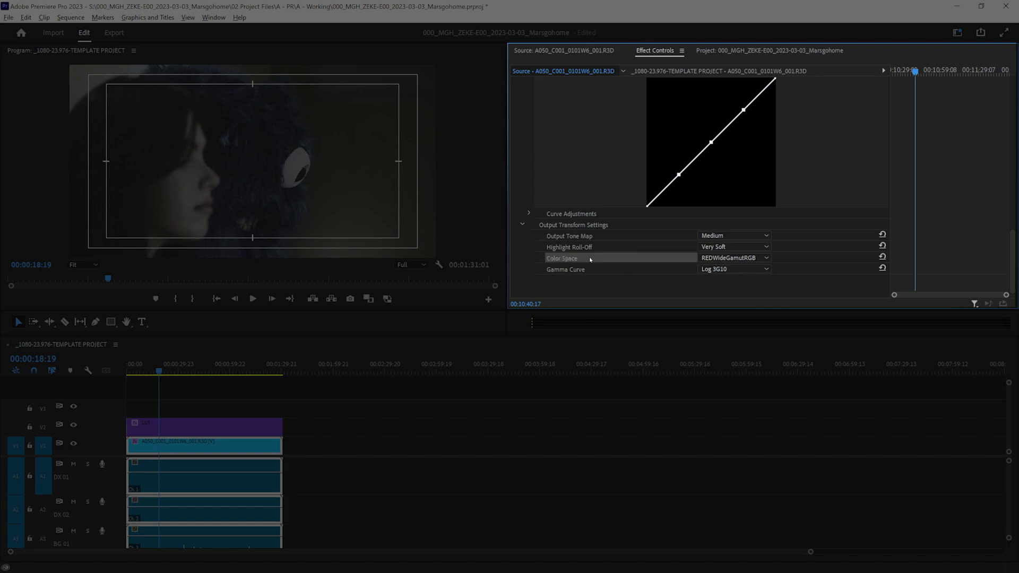
left_click(589, 269)
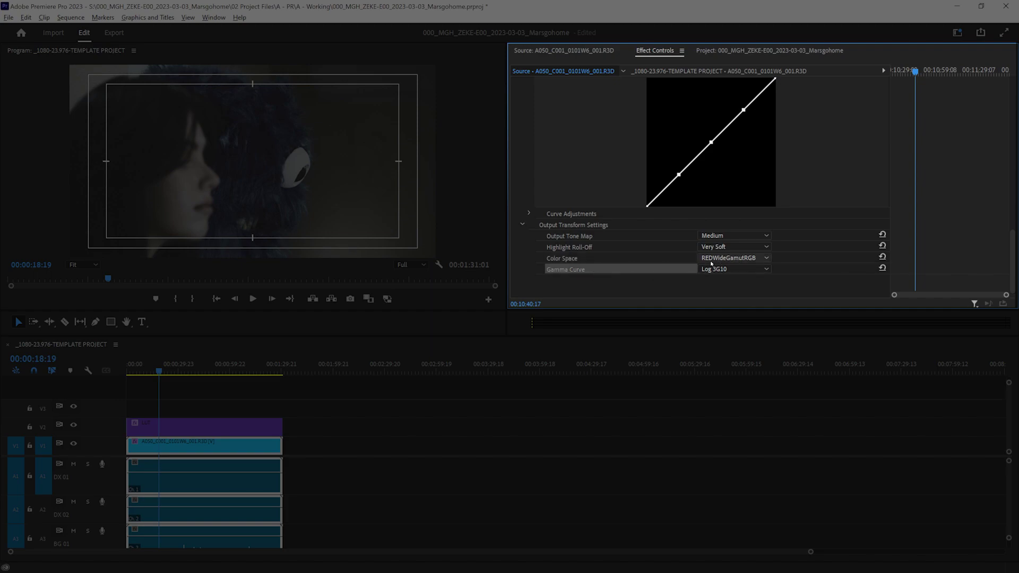
left_click(729, 258)
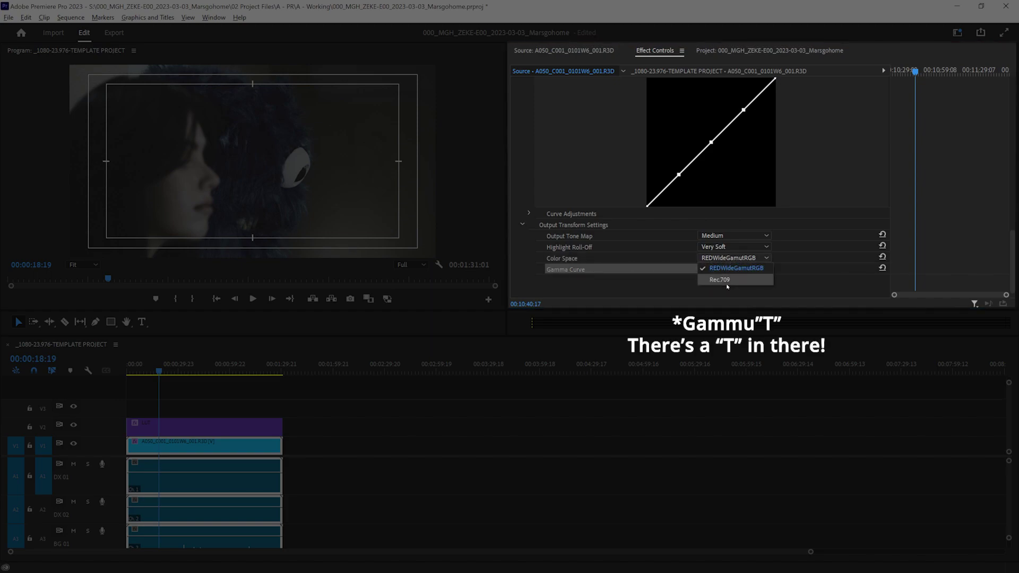
left_click(736, 268)
left_click(706, 270)
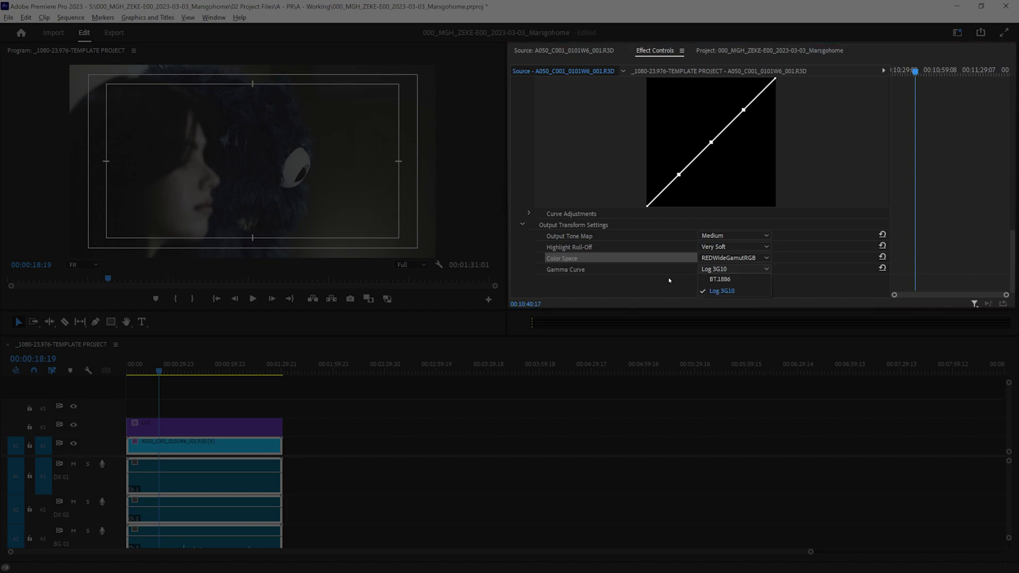
left_click(679, 287)
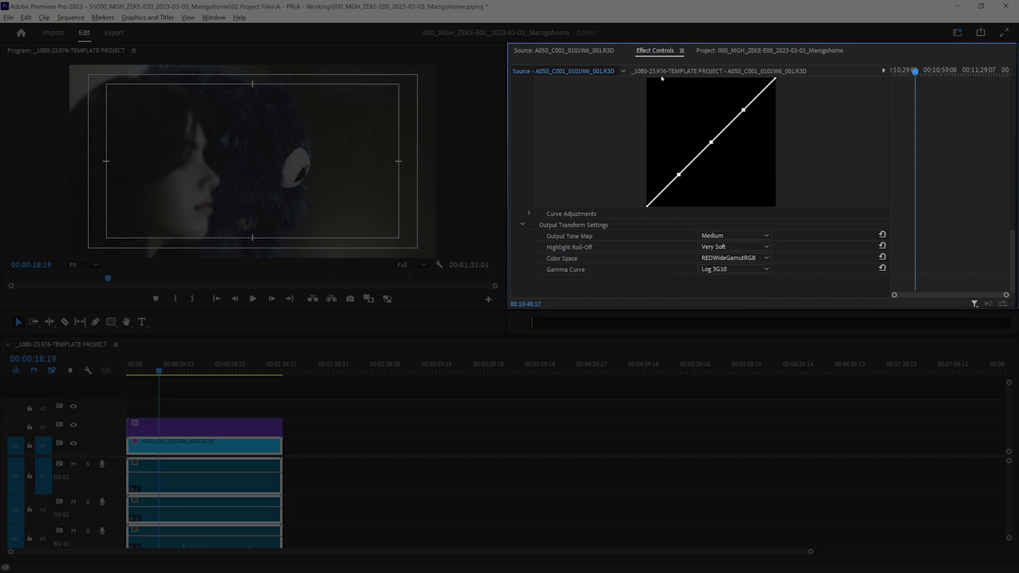
- Scroll Effect Controls back up and move the playhead about ten seconds in
scroll(932, 93, "up", 10)
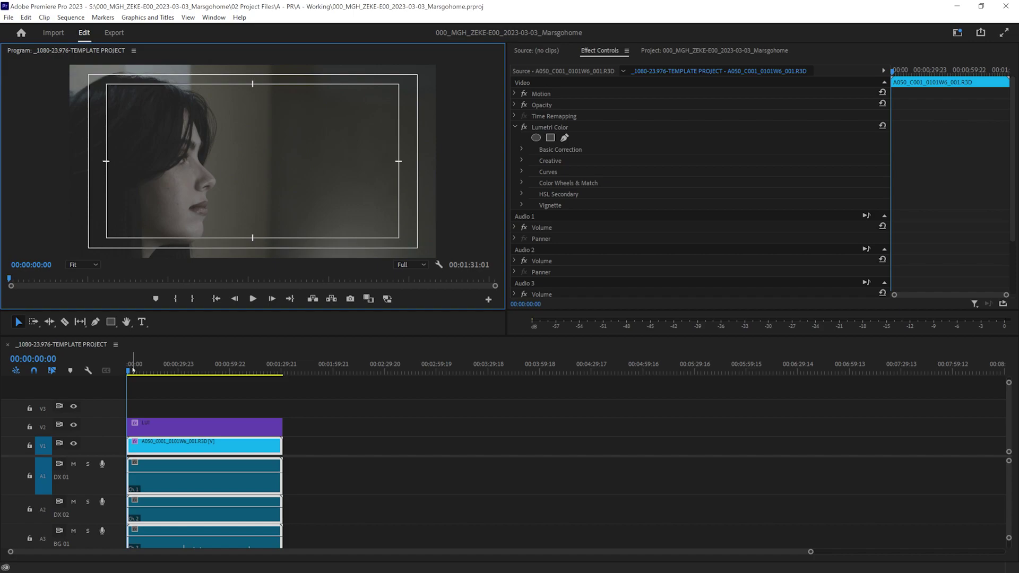
left_click_drag(133, 370, 166, 366)
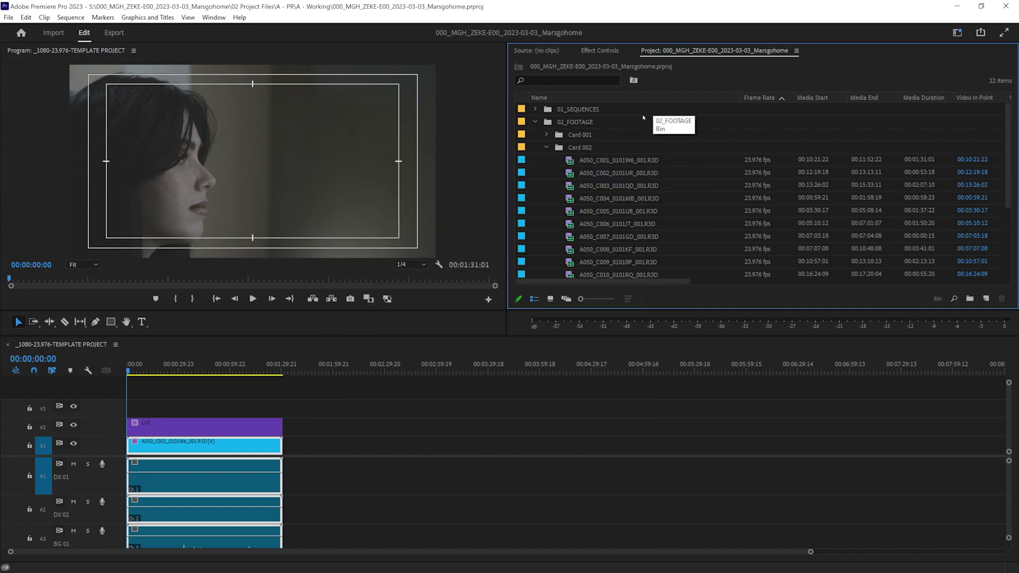
- Choose QuickTime as the export format on the Export page
left_click(111, 33)
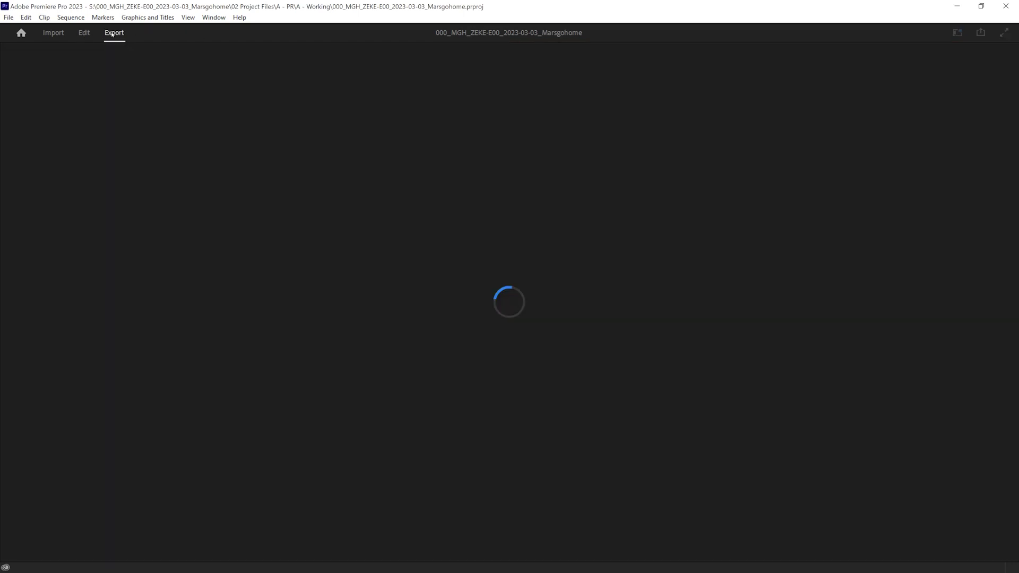
left_click(303, 154)
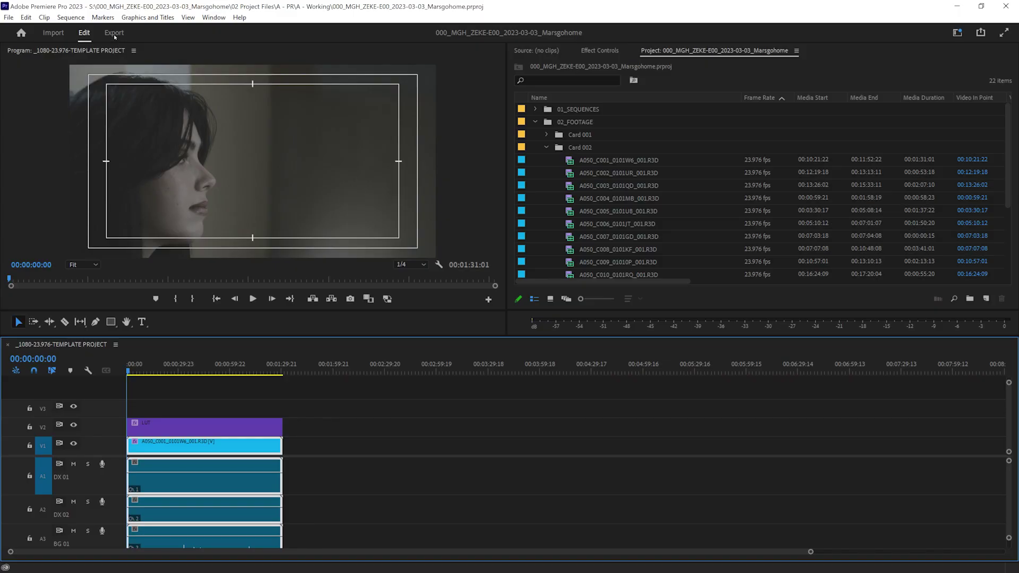
left_click(114, 32)
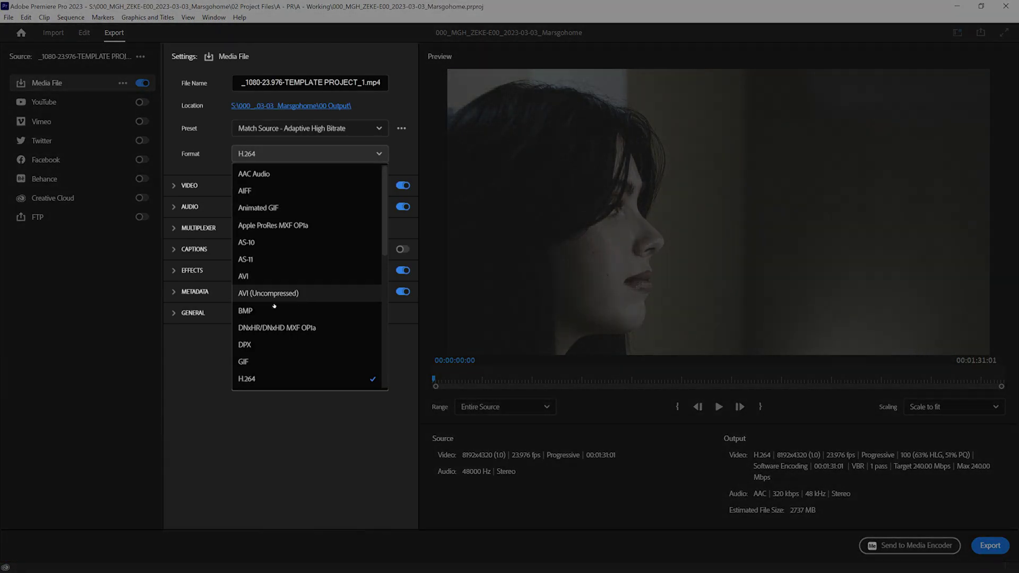
scroll(280, 349, "down", 5)
left_click(261, 295)
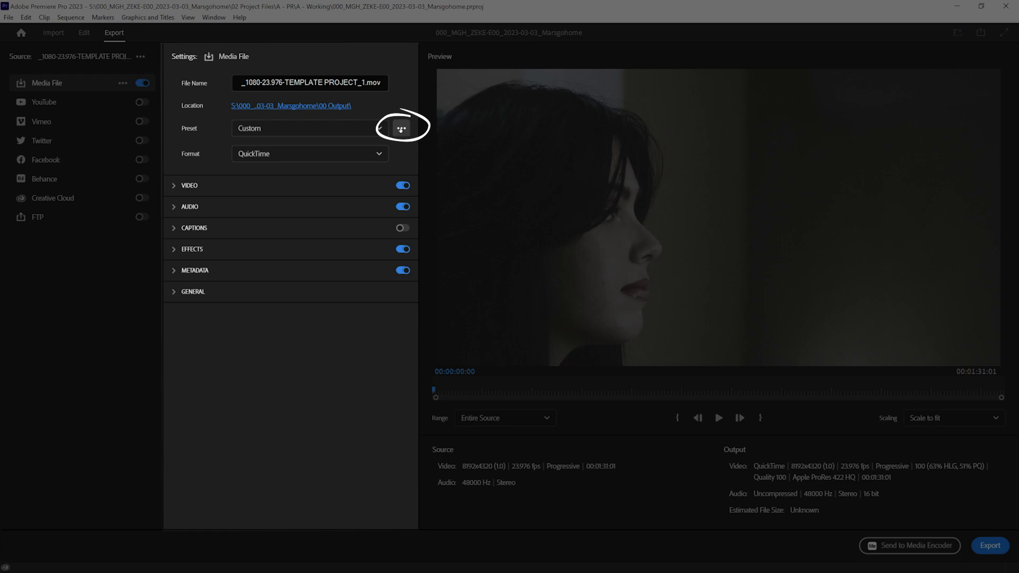
- Apply the QuickTime Apple ProRes 422 Proxy preset from Preset Manager and show the Video settings
left_click(401, 129)
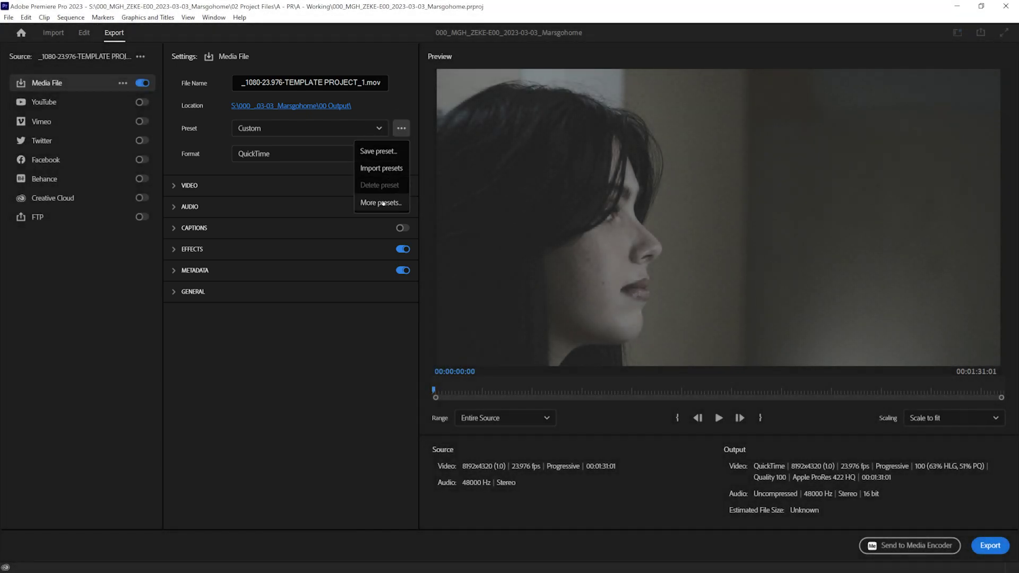
left_click(380, 203)
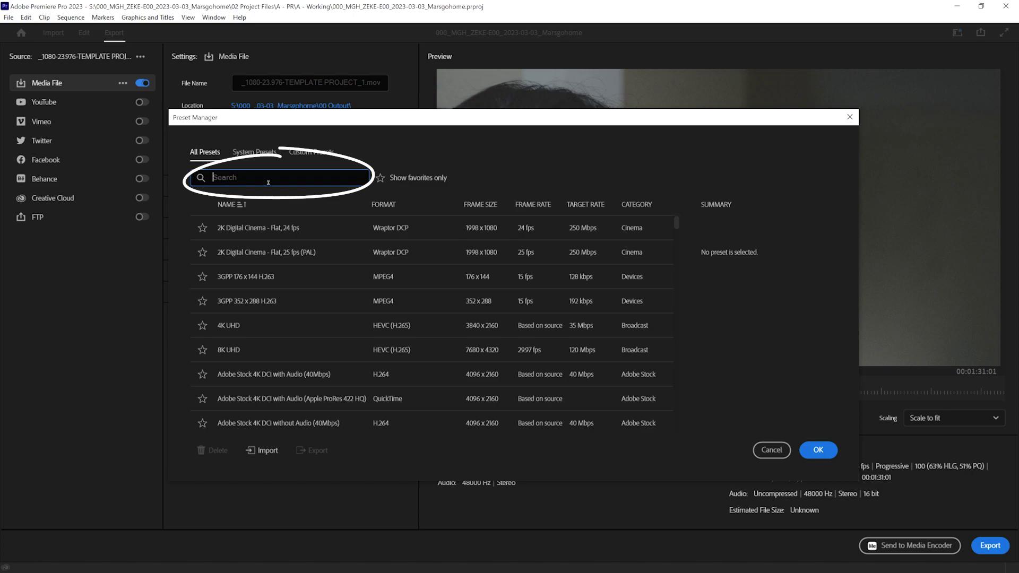
type("proxy")
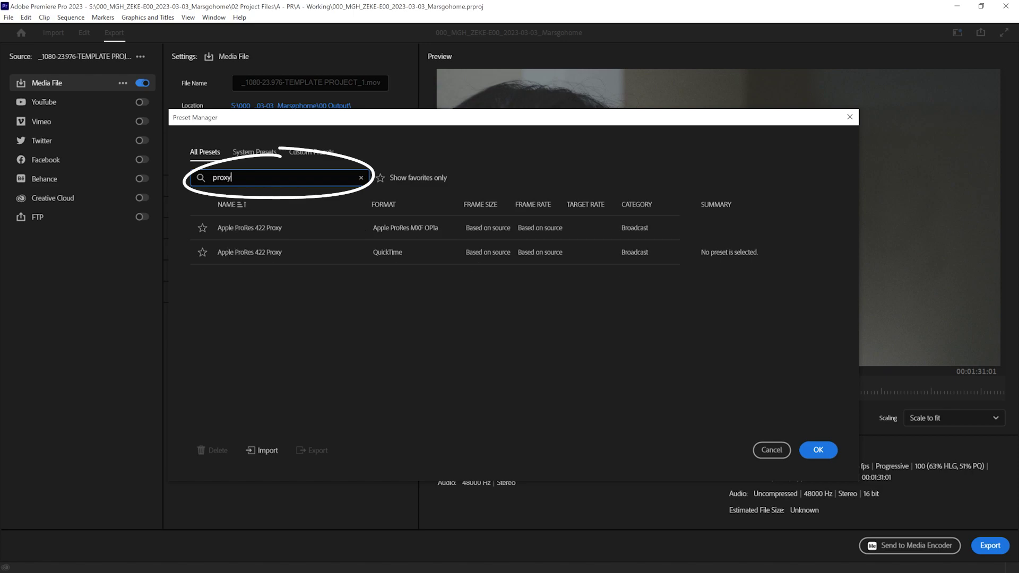
left_click(383, 260)
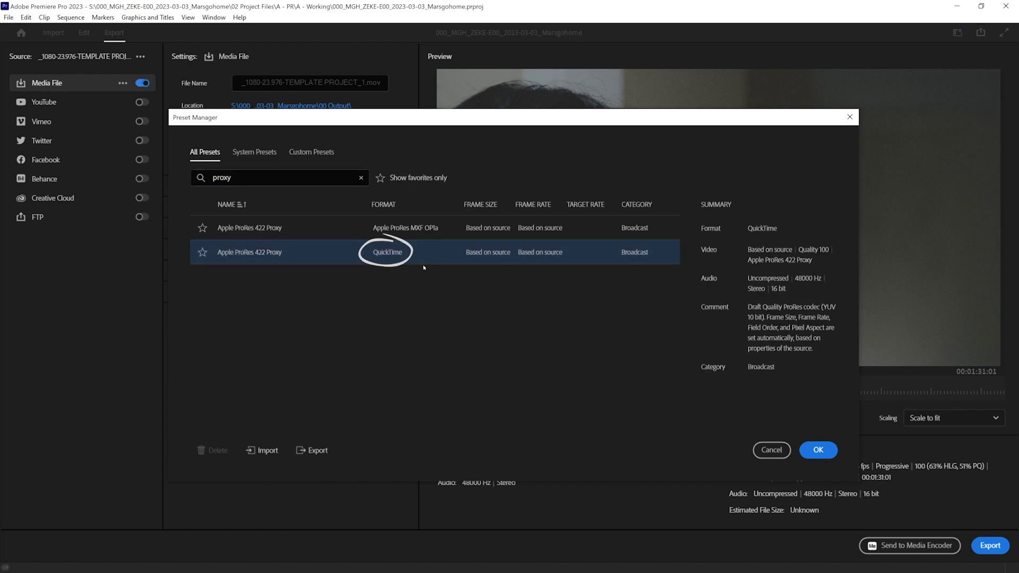
left_click(817, 449)
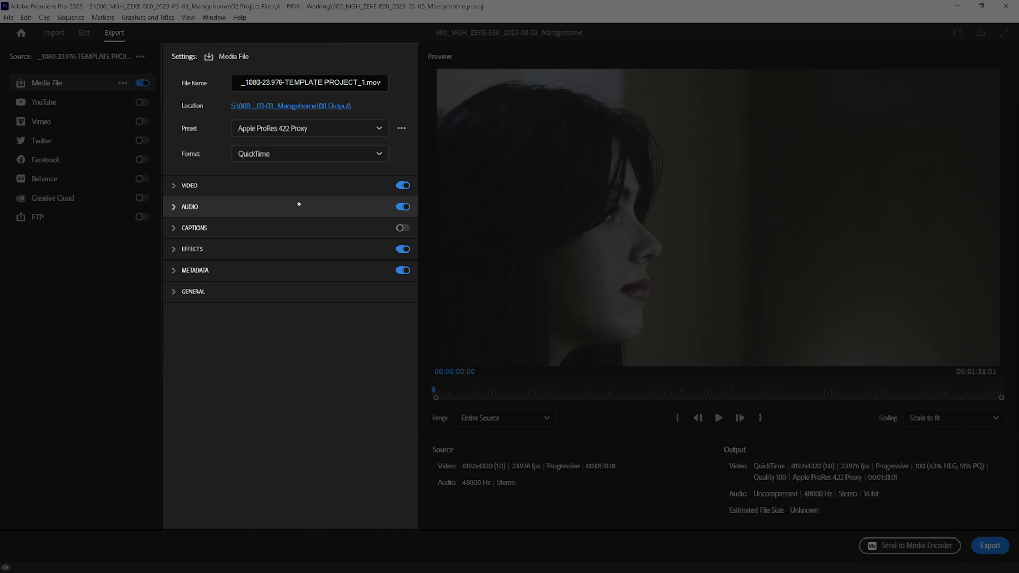
left_click(175, 186)
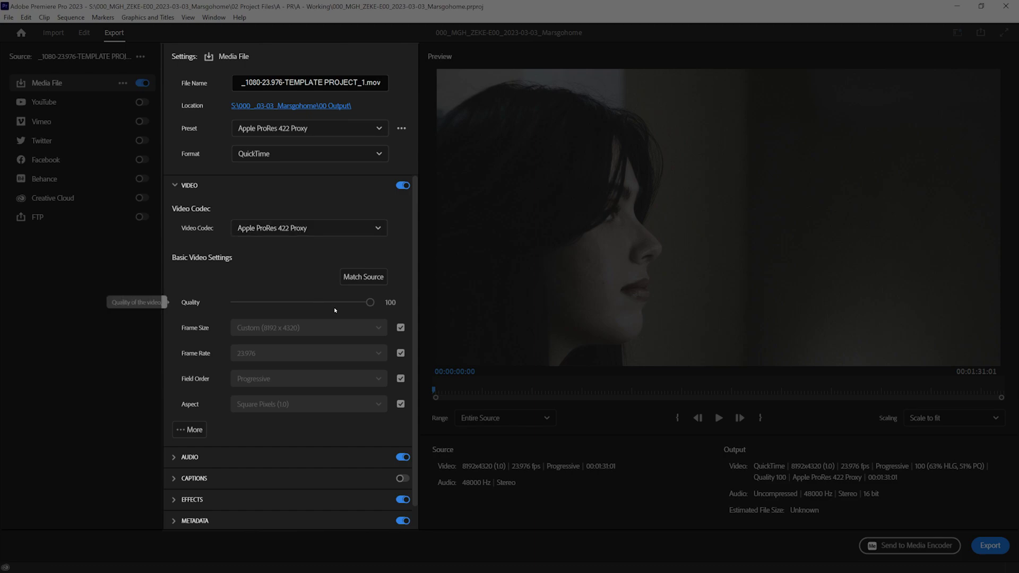
- Unlock Frame Size and set the width to 2048, computed as 8192/4 in Calculator
left_click(400, 327)
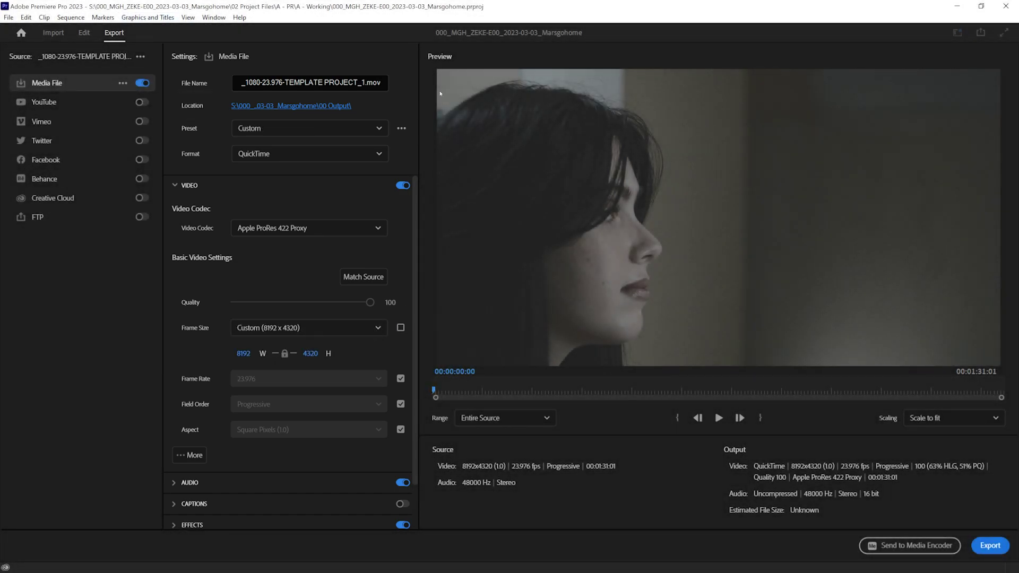
key("alt+space")
type("calc")
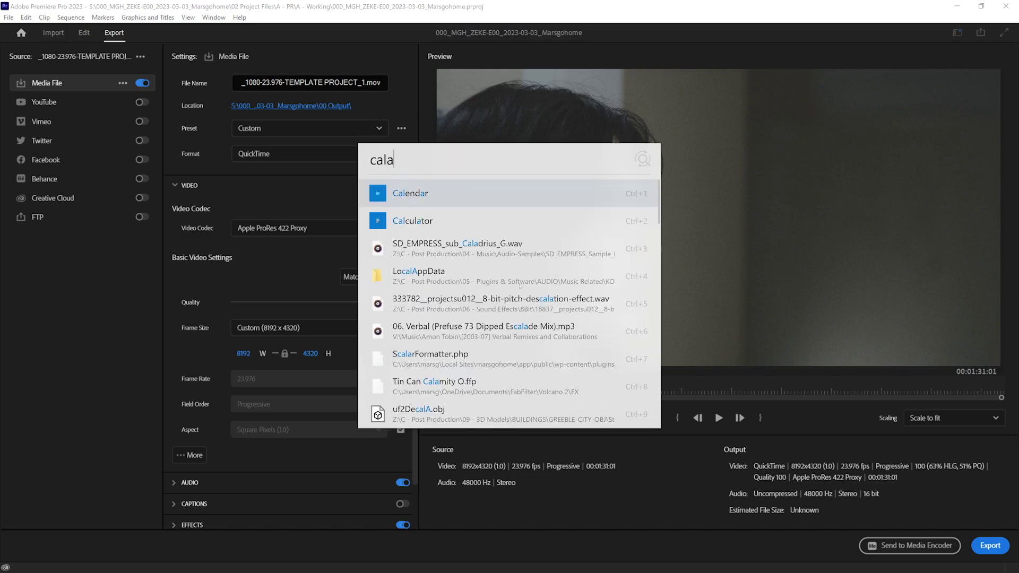
key("Return")
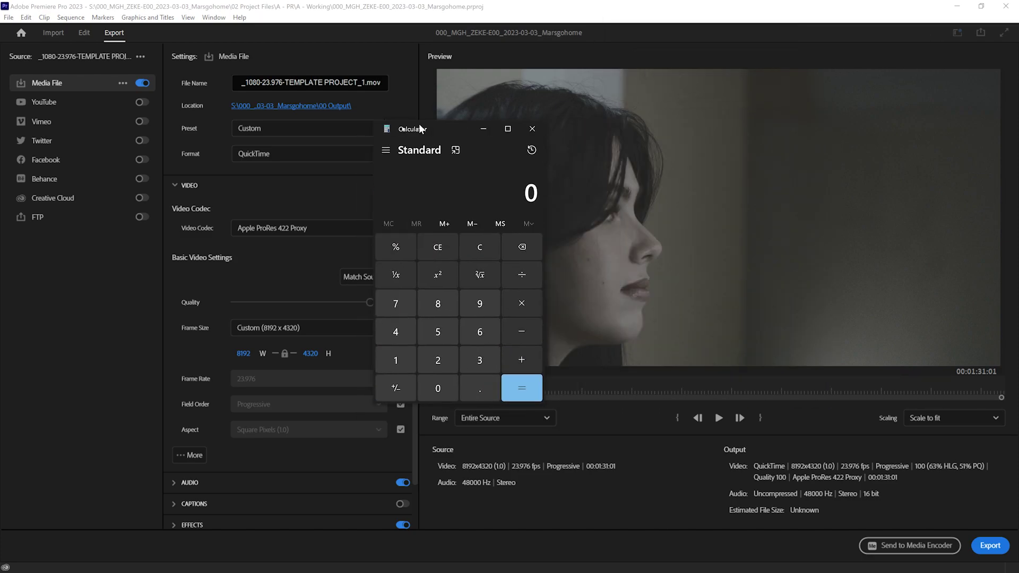
left_click_drag(427, 129, 523, 149)
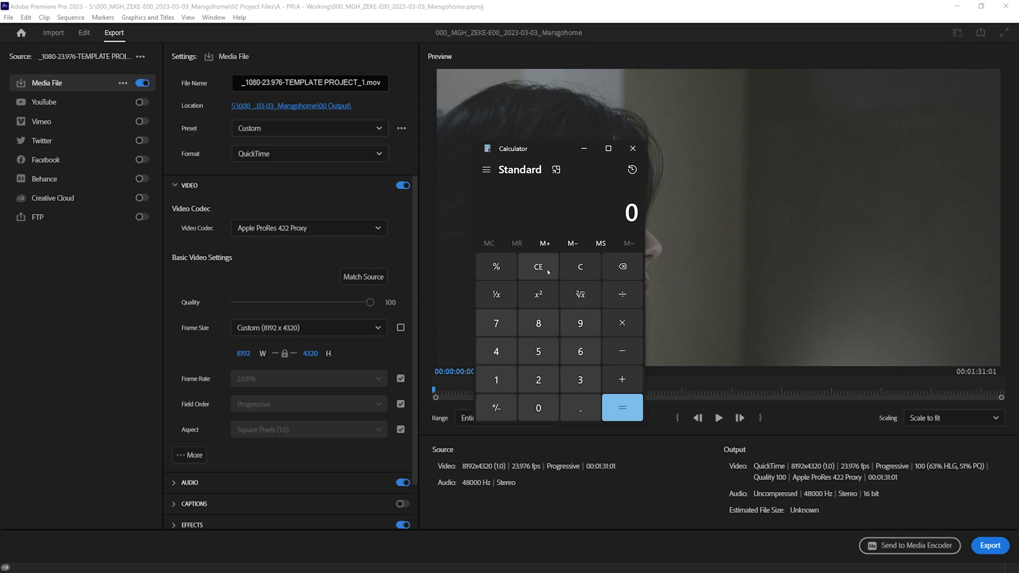
type("8192/4")
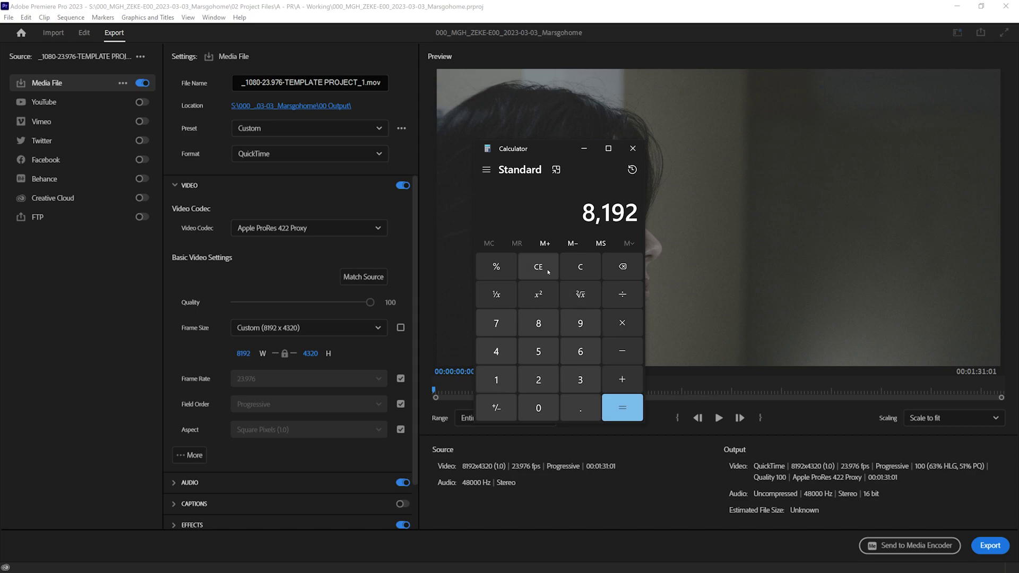
key("Return")
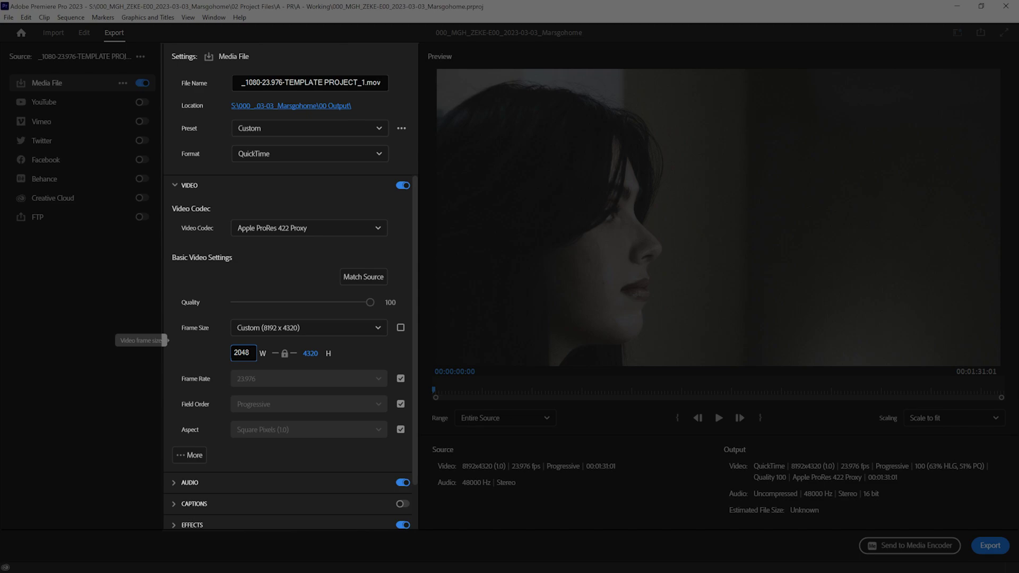
key("Return")
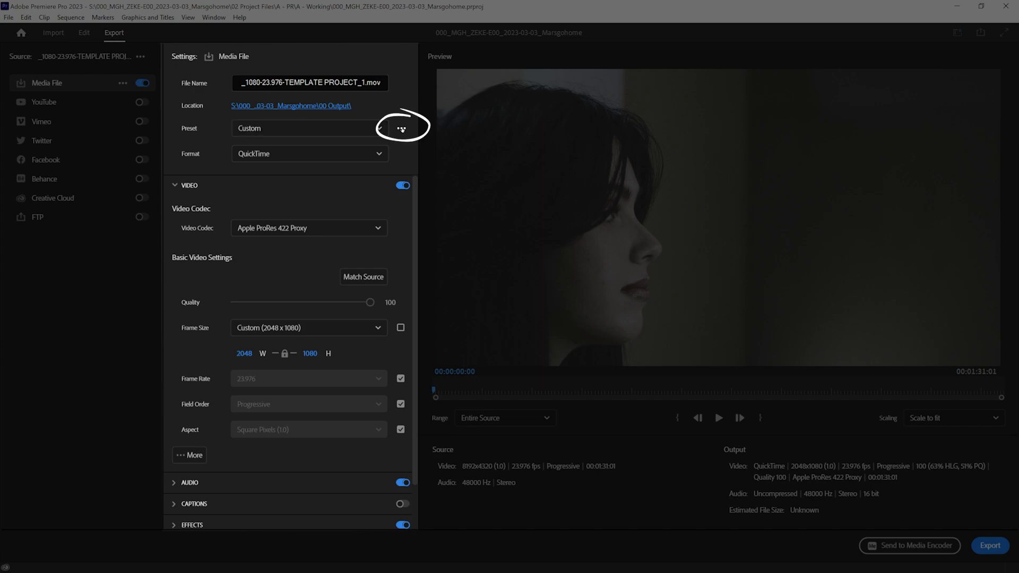
- Save the export settings as a new preset named QT_Proxy_2048
left_click(401, 129)
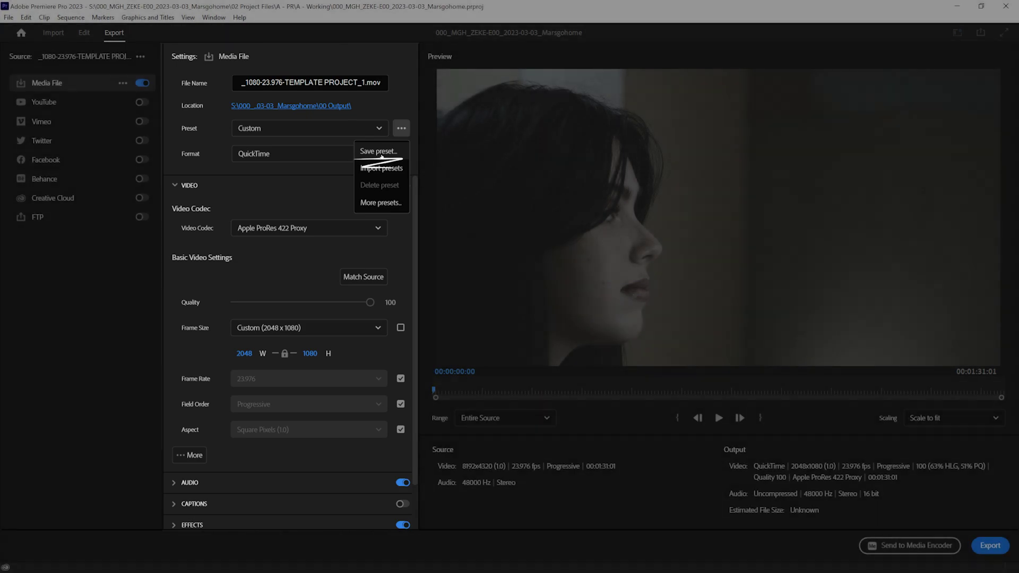
left_click(380, 152)
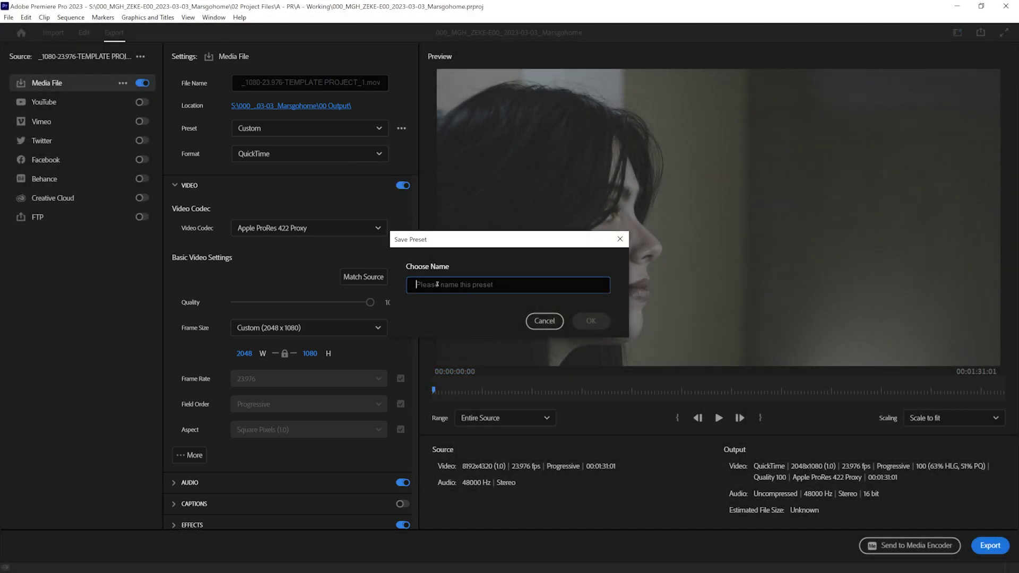
type("QT")
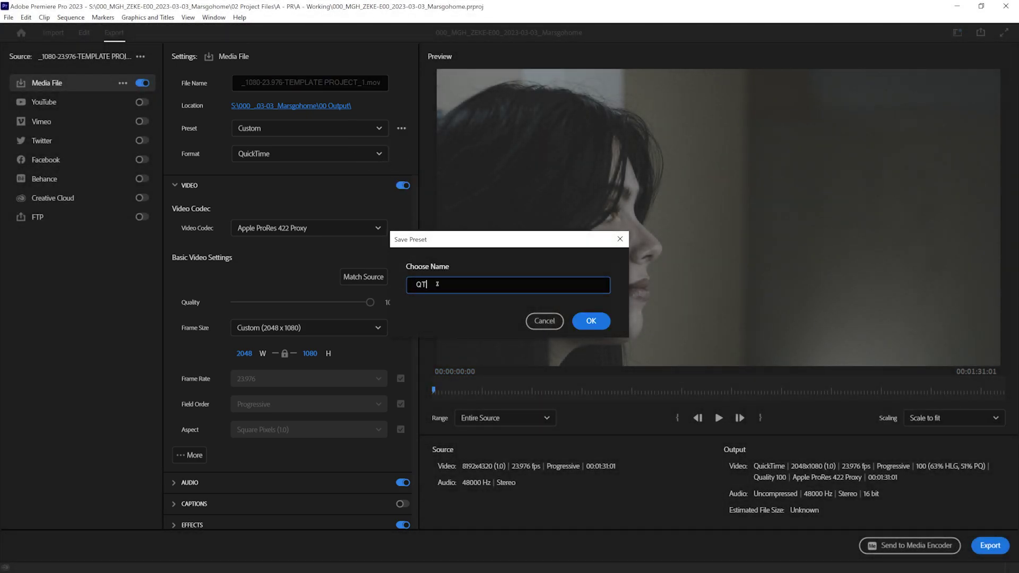
type("_Proxy_2048")
key("Return")
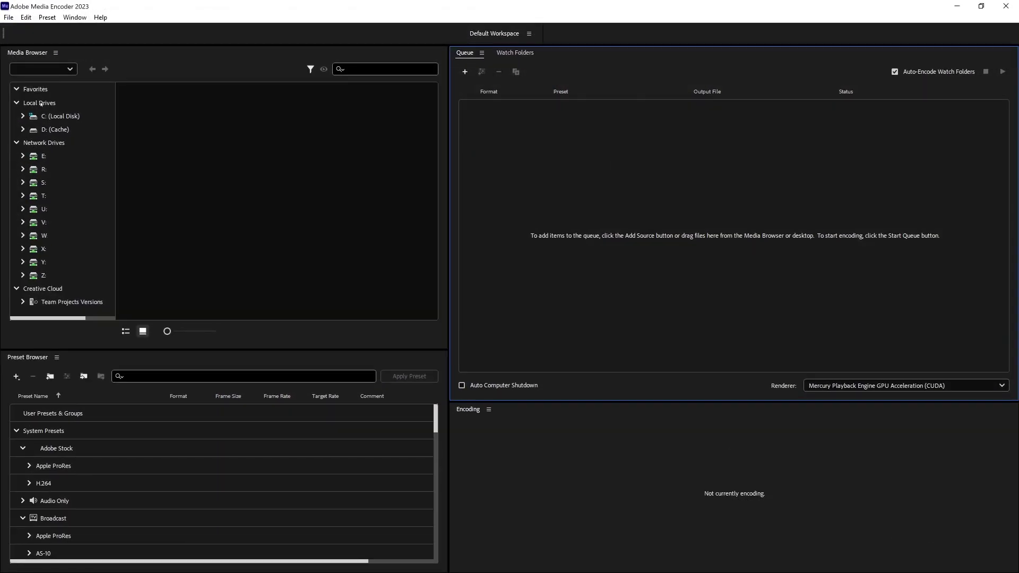
- Create an ingest preset named Ingest_QT_Proxy_2048 that transcodes files to QuickTime
left_click(30, 359)
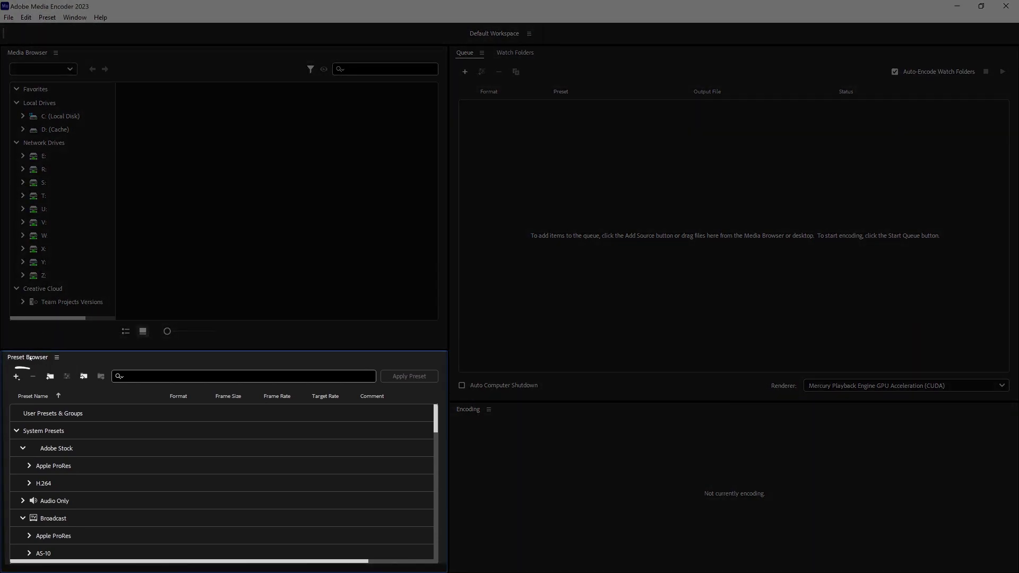
left_click(16, 376)
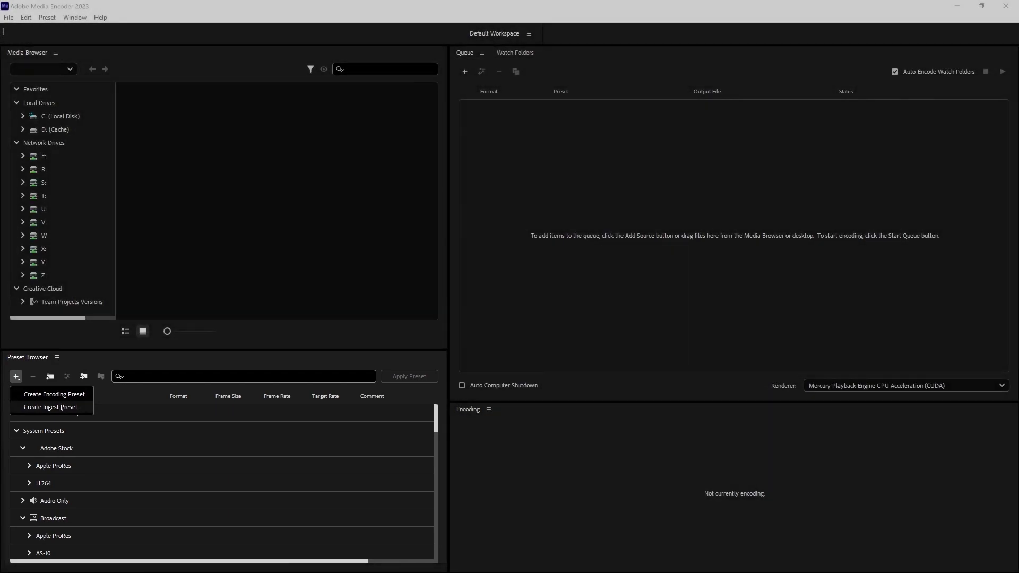
left_click(60, 408)
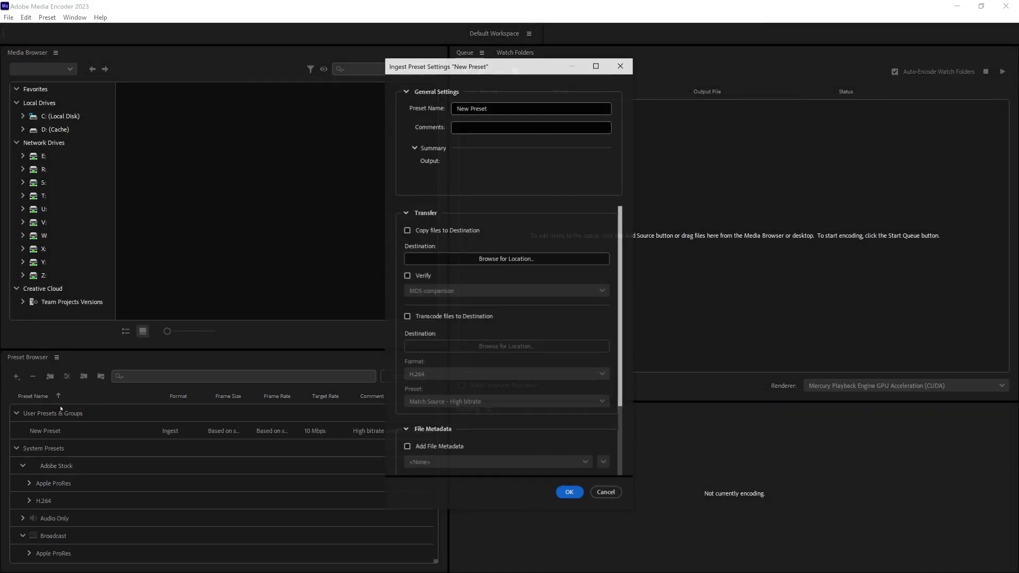
left_click(449, 108)
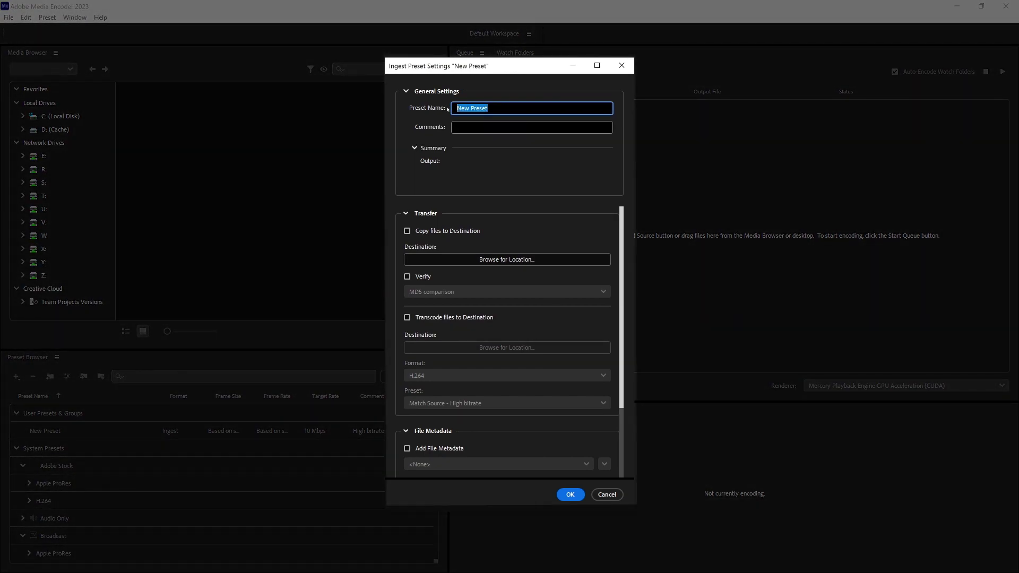
type("Ingest_QT_Proxy_2048")
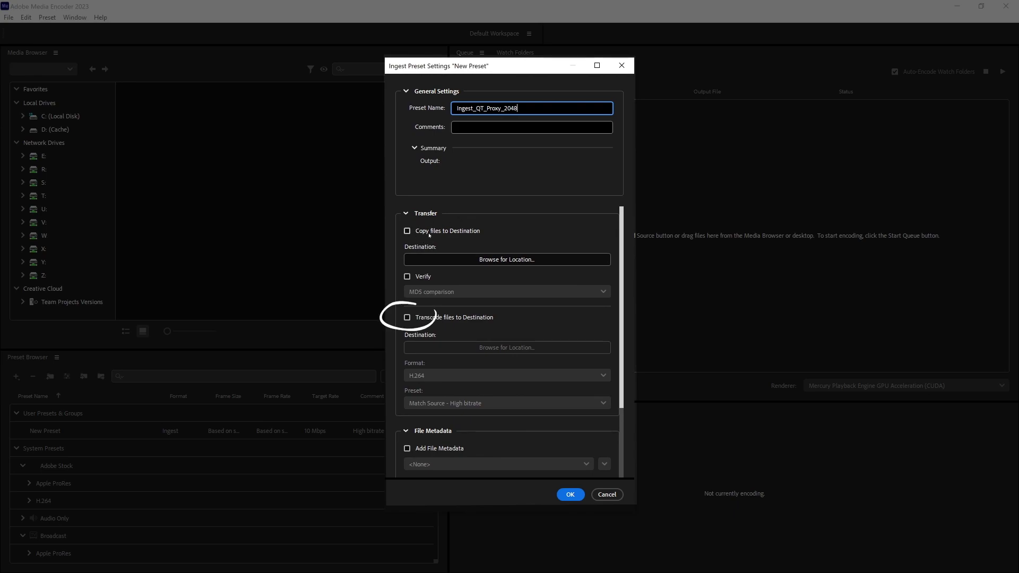
left_click(407, 318)
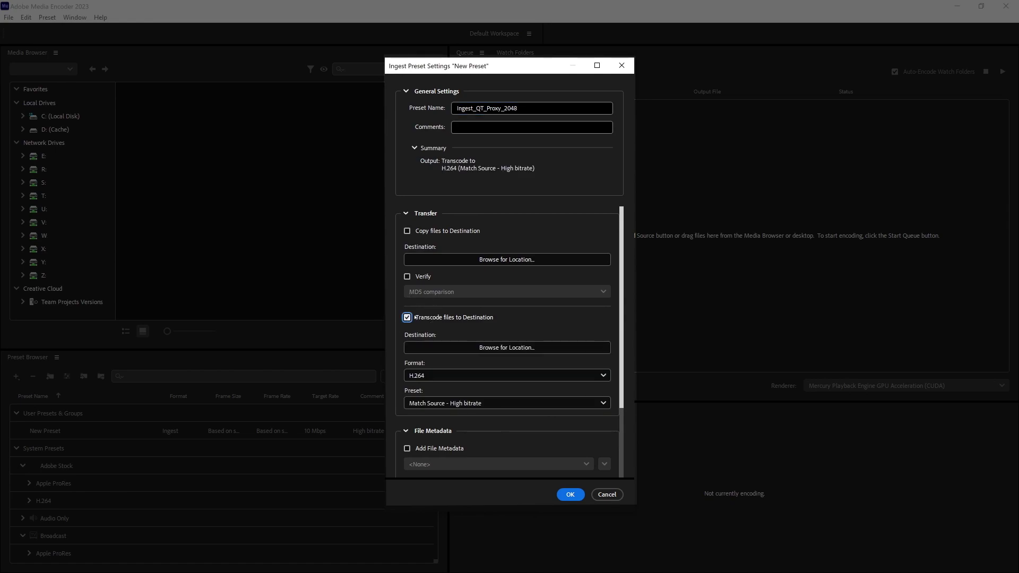
left_click(504, 375)
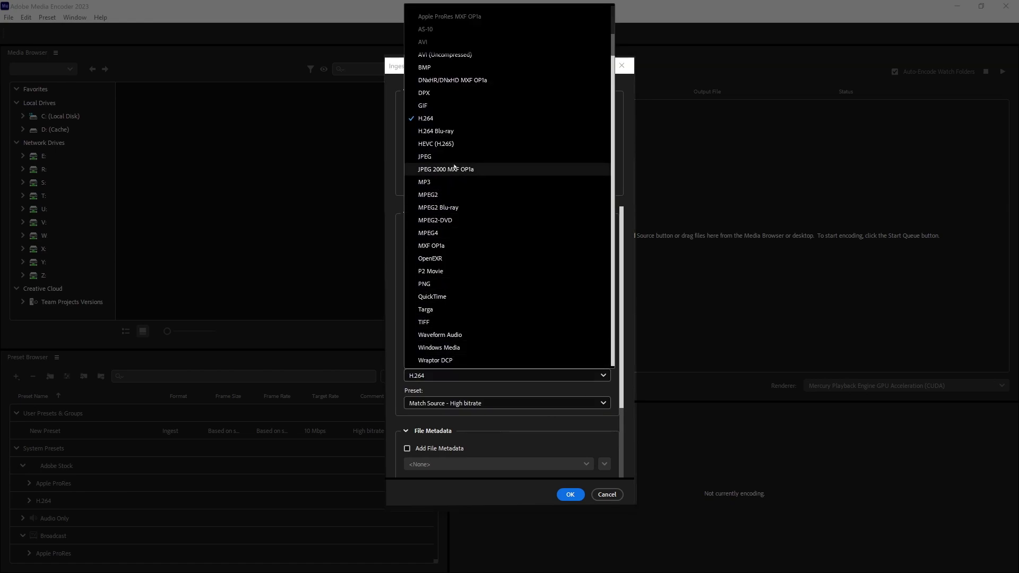
left_click(437, 295)
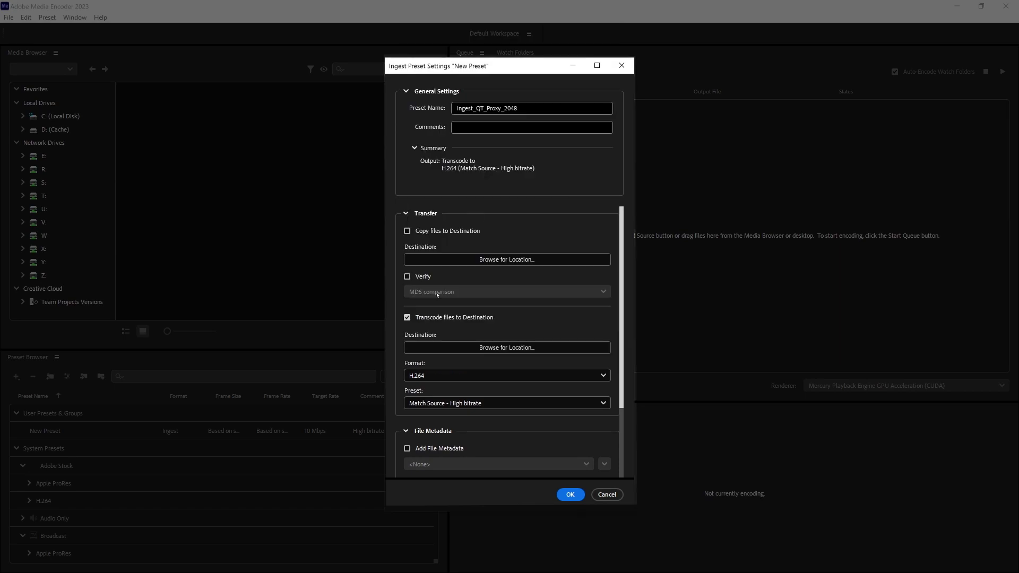
- Set the transcode destination to the 01 Footage\B - Proxies folder and save the preset
left_click(494, 351)
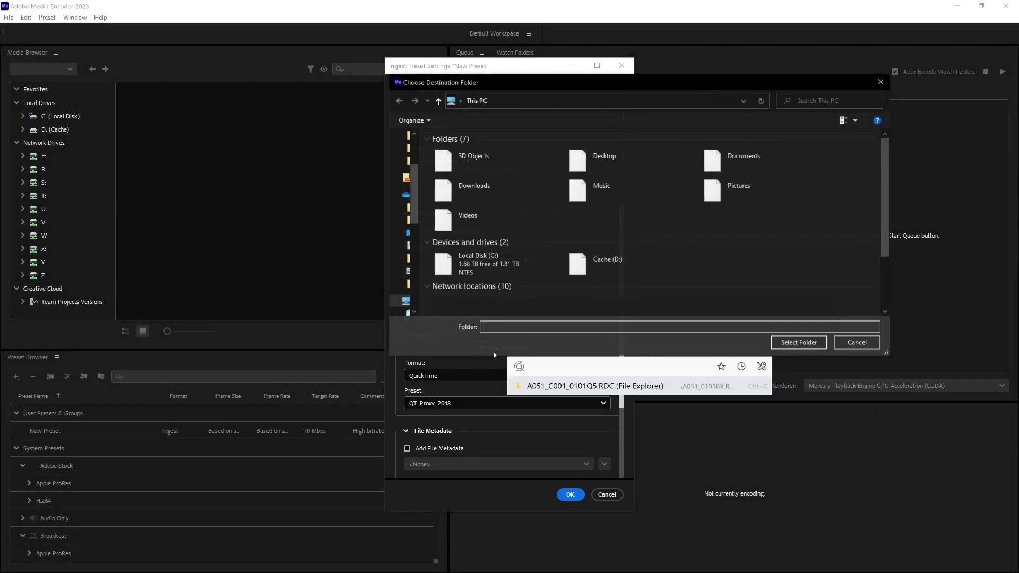
key("ctrl+g")
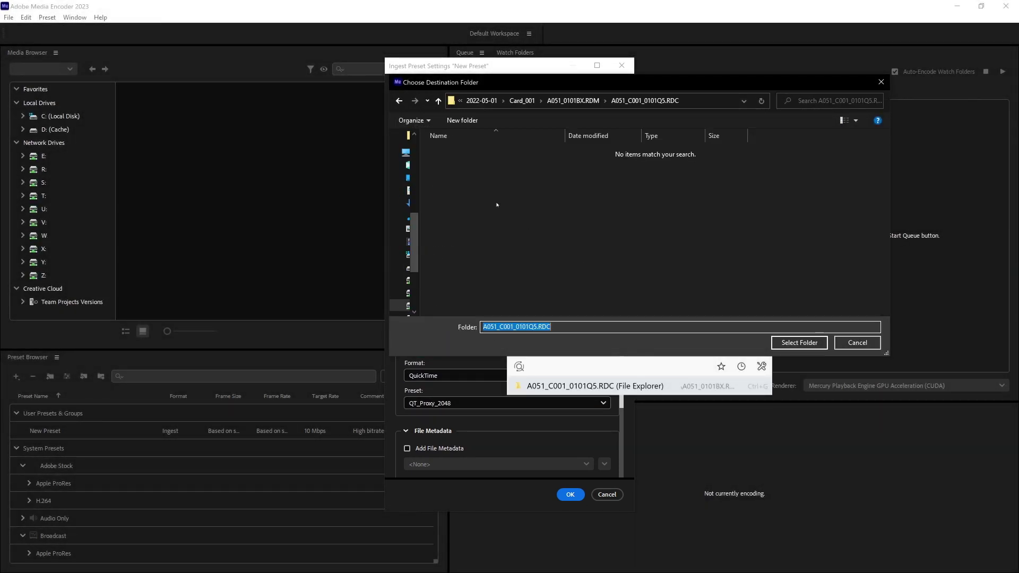
key("alt+Up")
key("alt+Up")
key("alt+Up")
key("alt+Up")
left_click(526, 100)
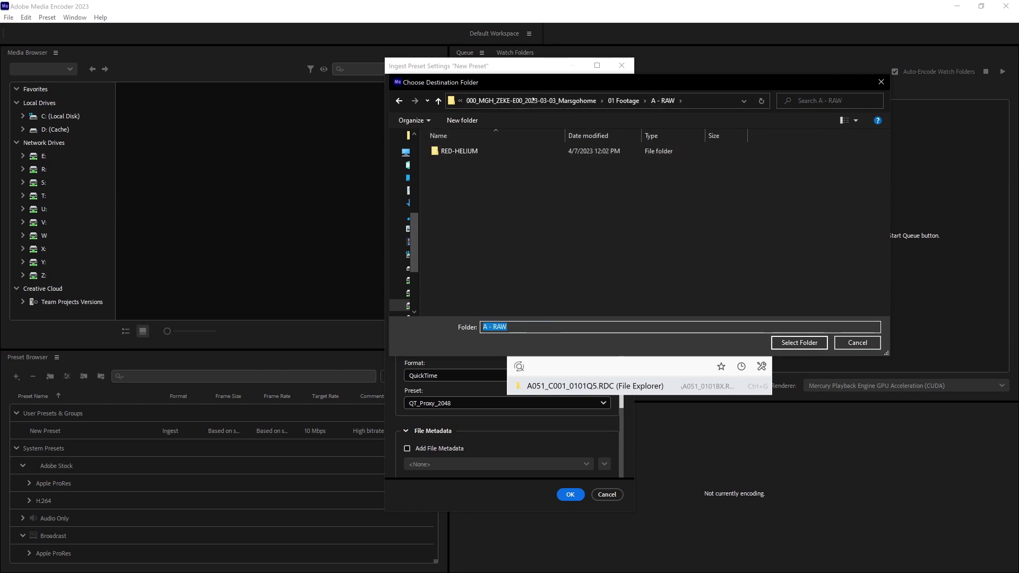
left_click(623, 100)
double_click(478, 163)
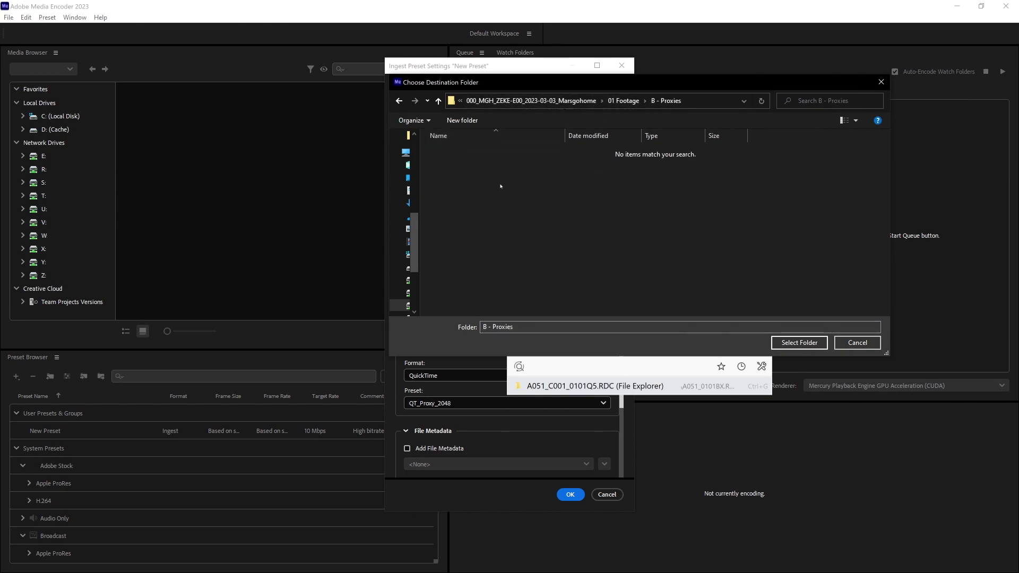
key("Return")
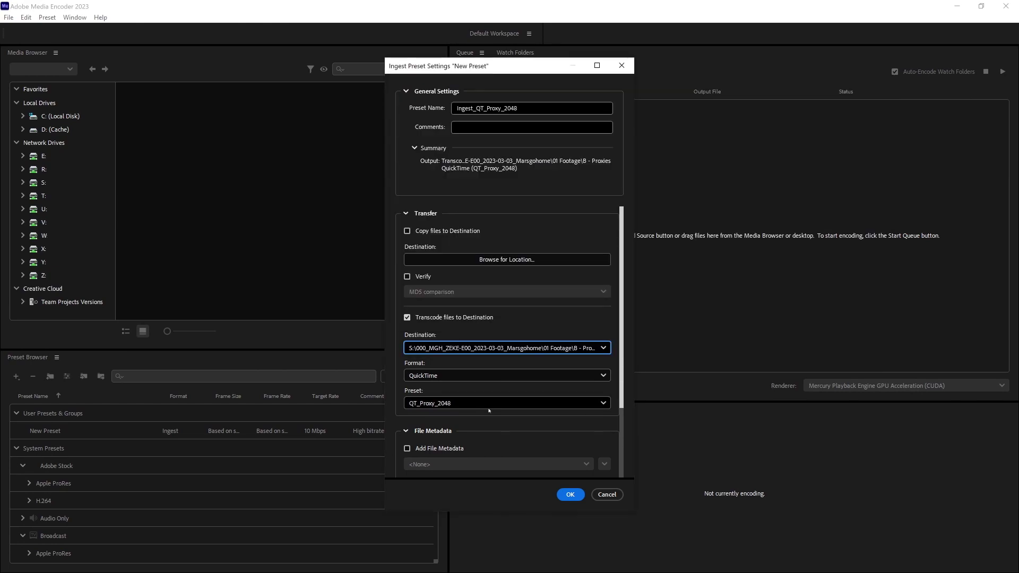
left_click(565, 489)
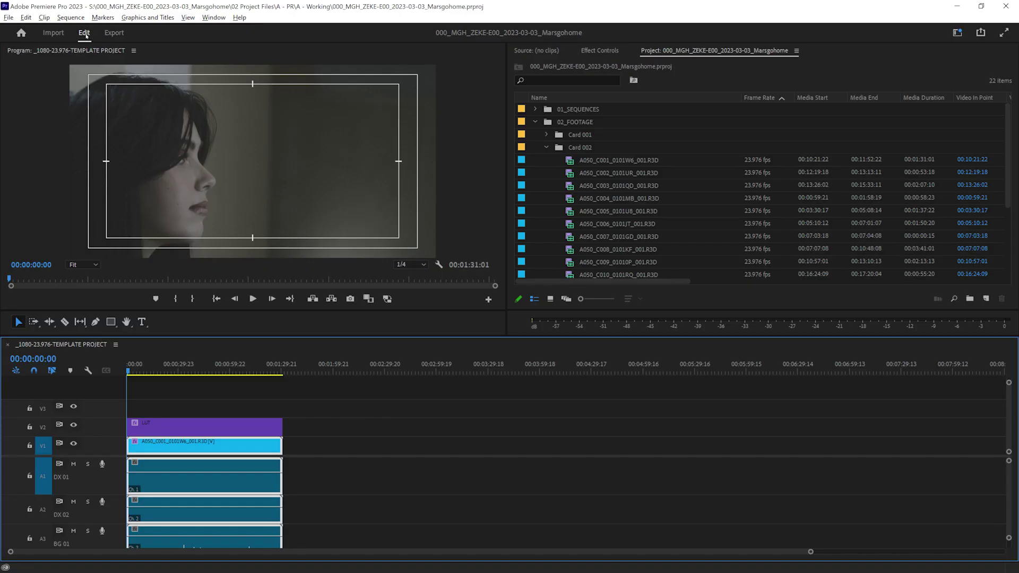
- Select Card 001 clips A051_C004 through A051_C048, leaving out the 4096 x 2160 clips
left_click(599, 160)
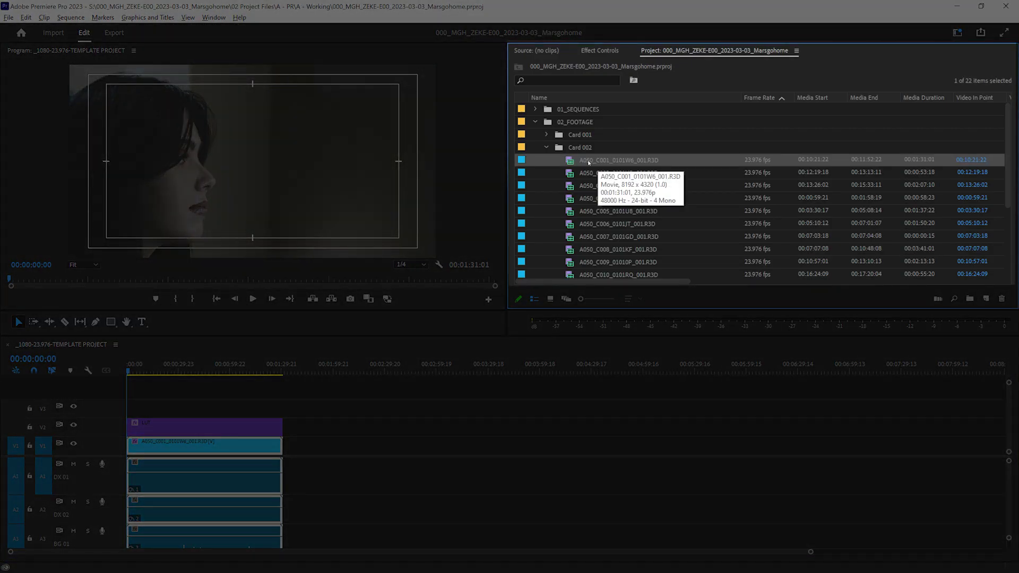
scroll(599, 184, "down", 2)
key("ctrl+a")
scroll(844, 223, "right", 5)
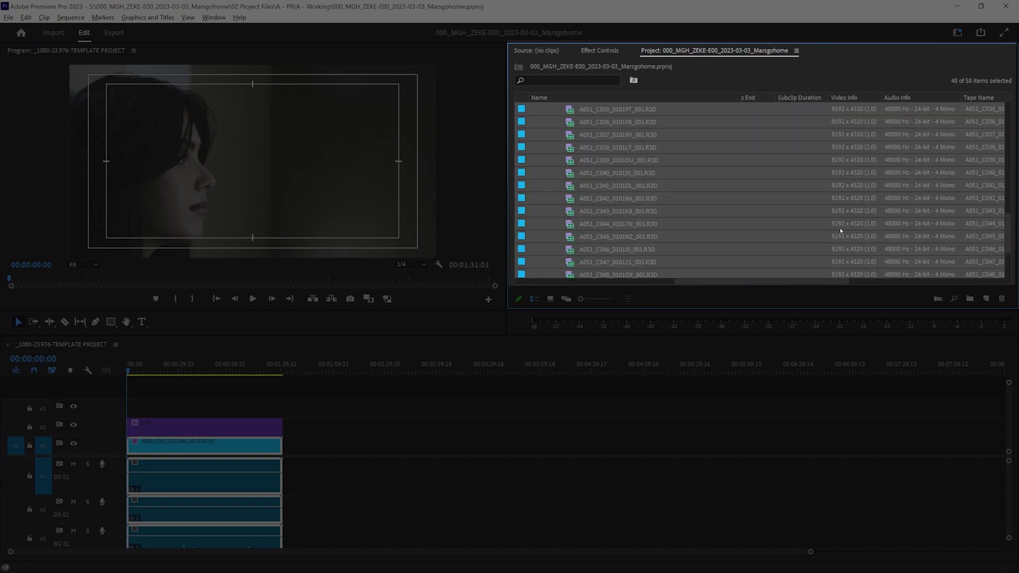
scroll(851, 234, "down", 5)
scroll(851, 199, "up", 9)
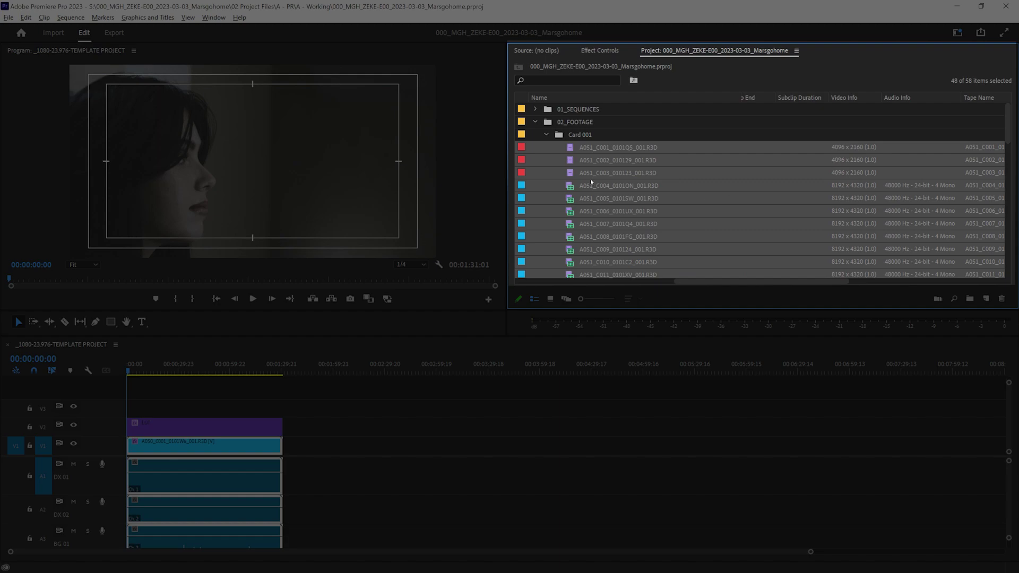
left_click(575, 174)
left_click(575, 186)
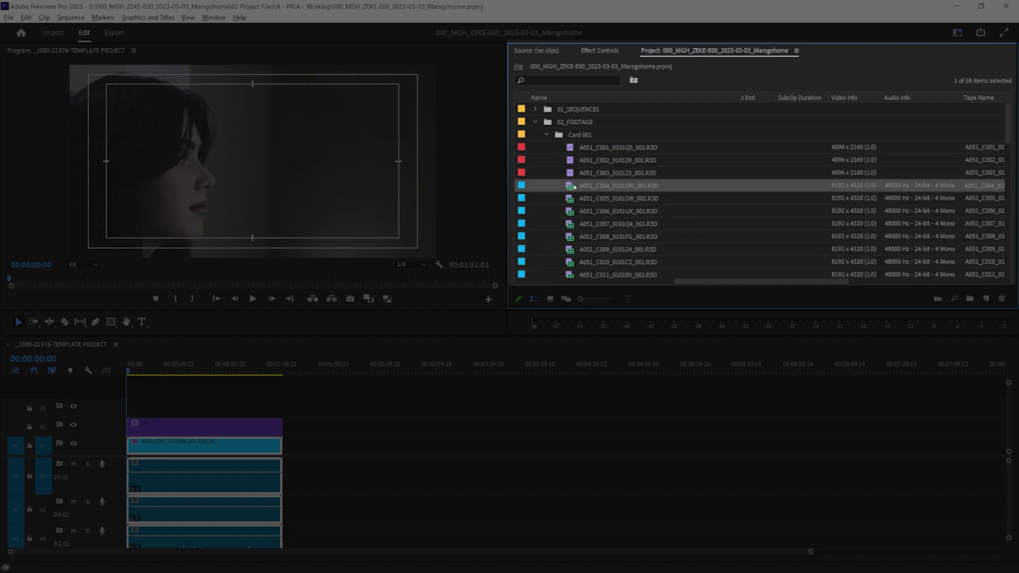
scroll(576, 187, "down", 2)
scroll(578, 189, "down", 10)
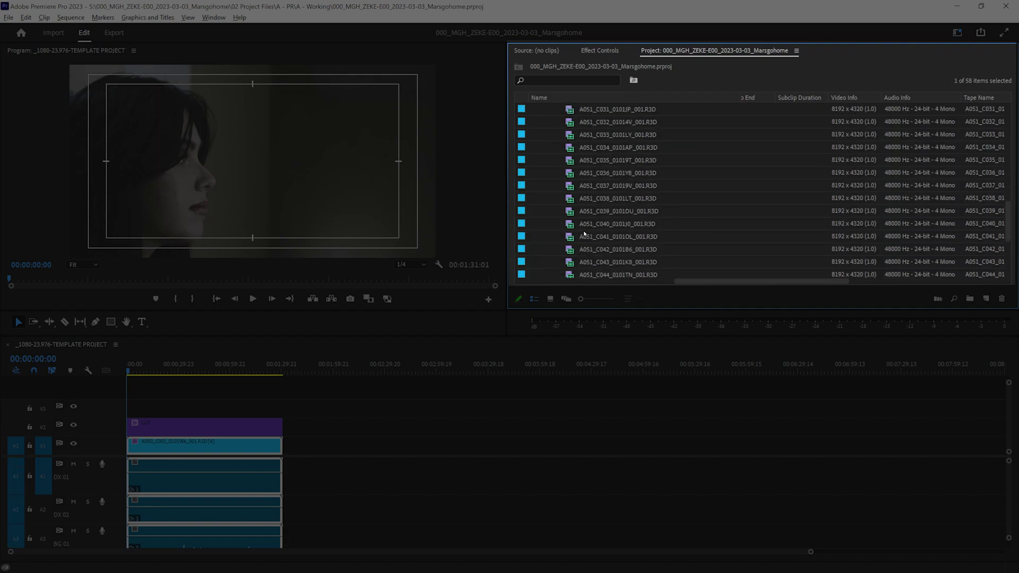
left_click(588, 252, "shift")
scroll(800, 189, "up", 12)
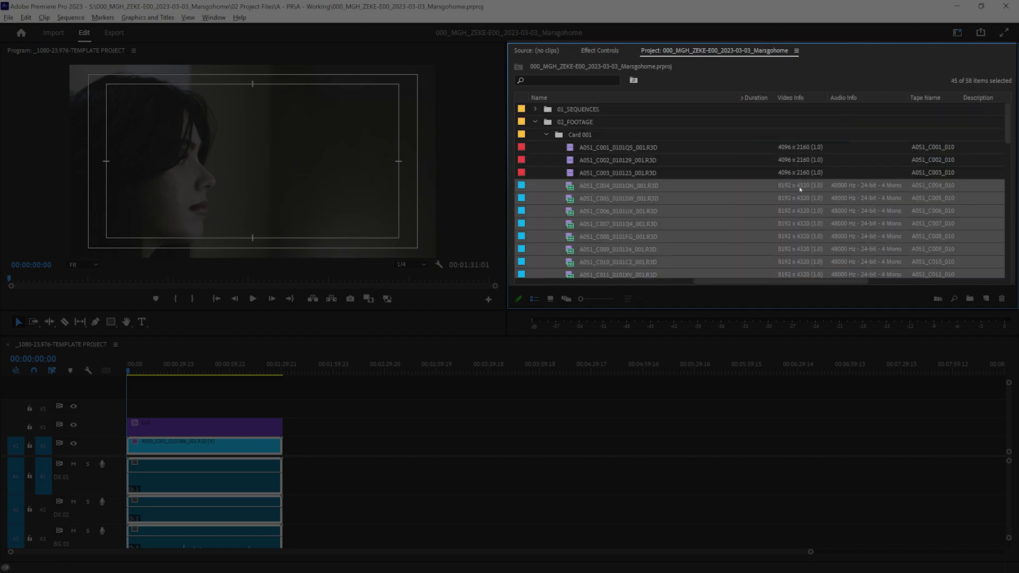
left_click_drag(701, 286, 525, 287)
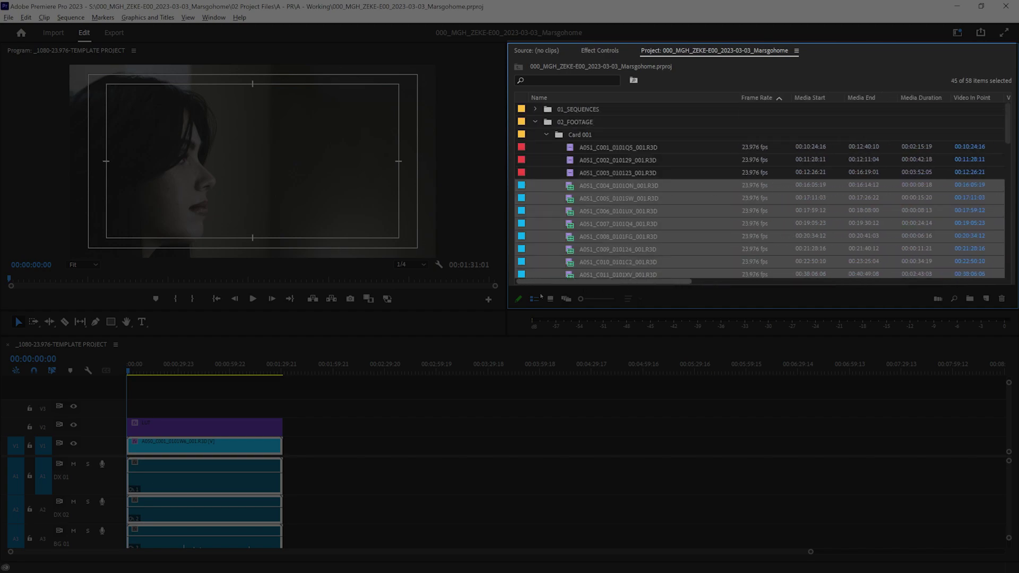
scroll(581, 202, "down", 3)
- Open Proxy > Create Proxies for the 45 selected clips
scroll(562, 117, "up", 2)
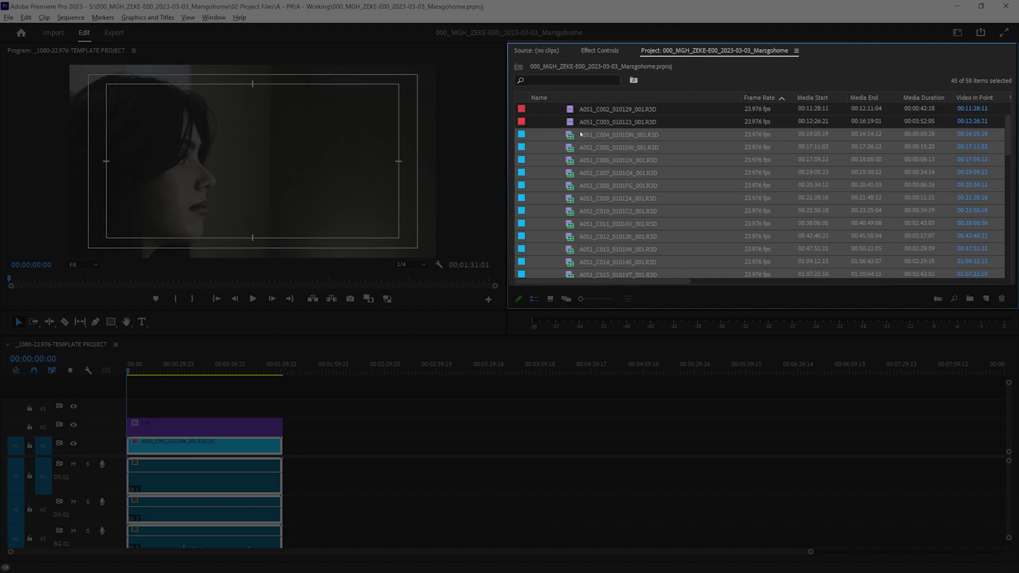
right_click(582, 137)
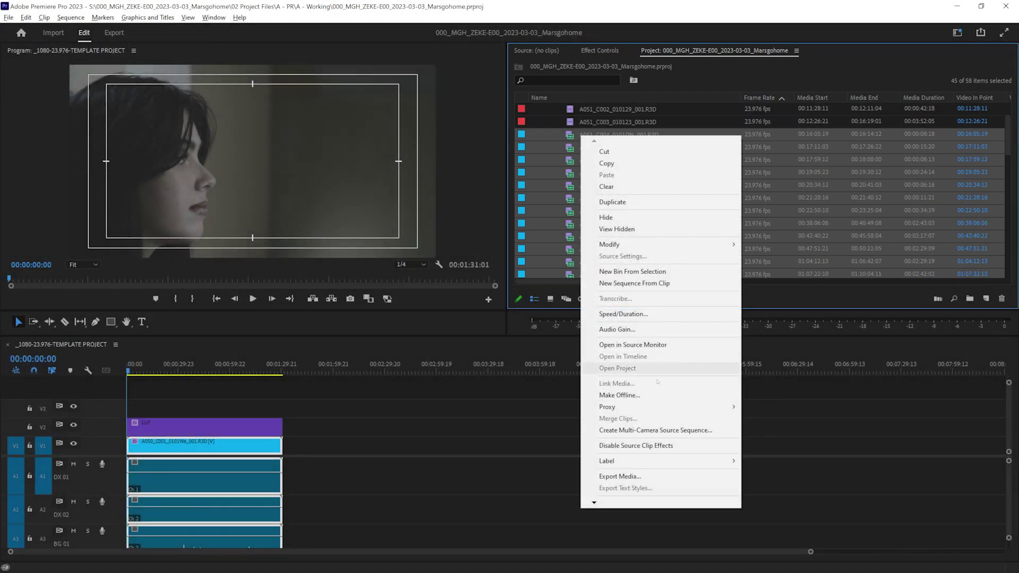
mouse_move(690, 407)
left_click(754, 407)
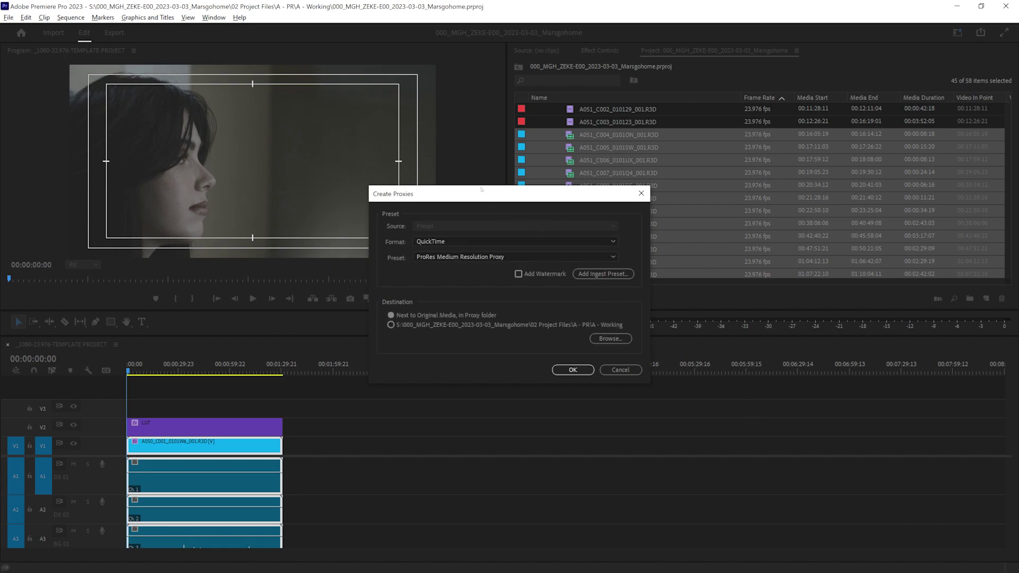
mouse_move(484, 192)
left_mouse_down()
mouse_move(472, 182)
mouse_move(497, 199)
left_mouse_up()
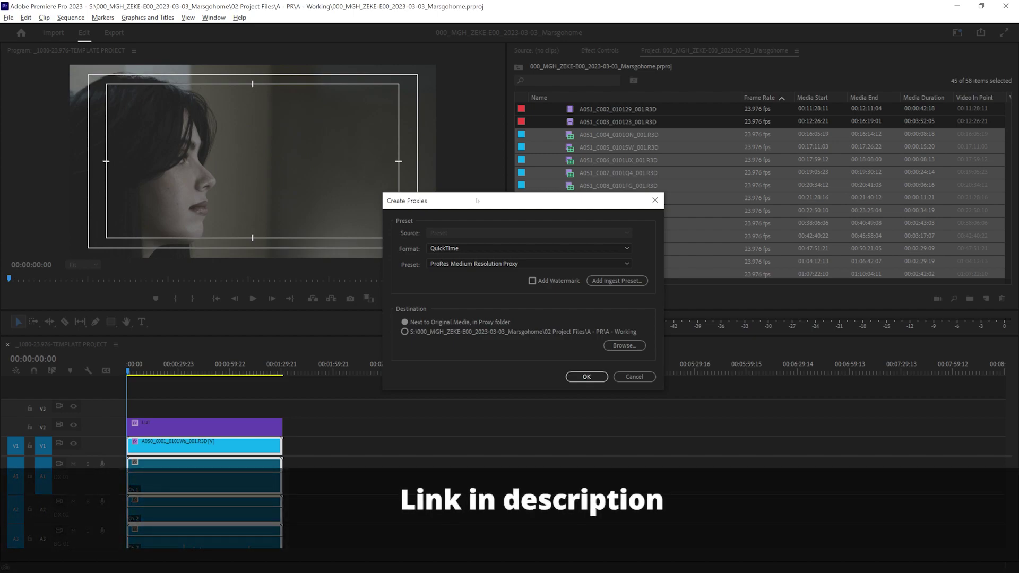
- Find Ingest_QT_Proxy_2048.epr with a file search and open its containing folder
key("alt+space")
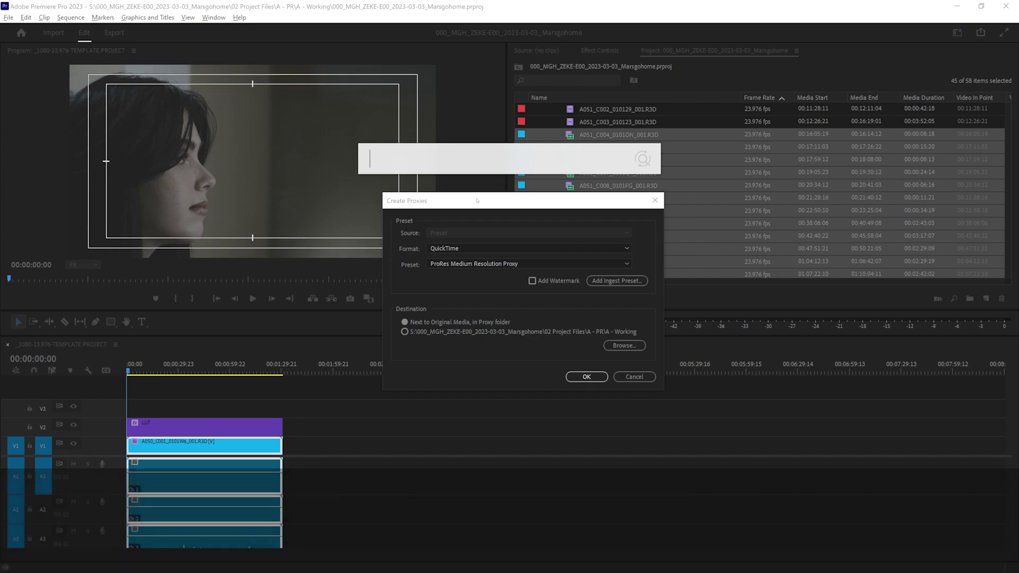
type("ingest")
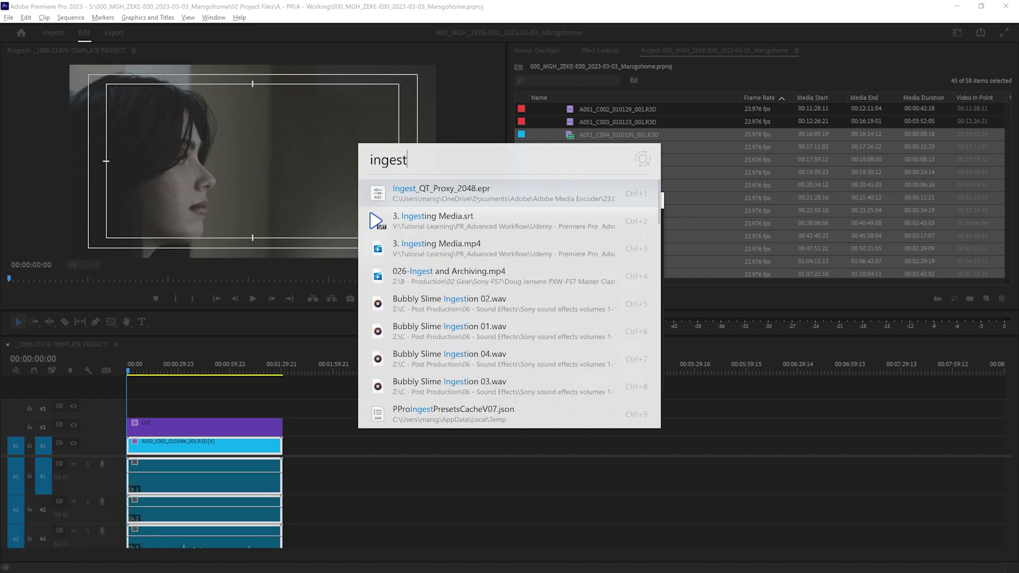
right_click(423, 193)
left_click(425, 190)
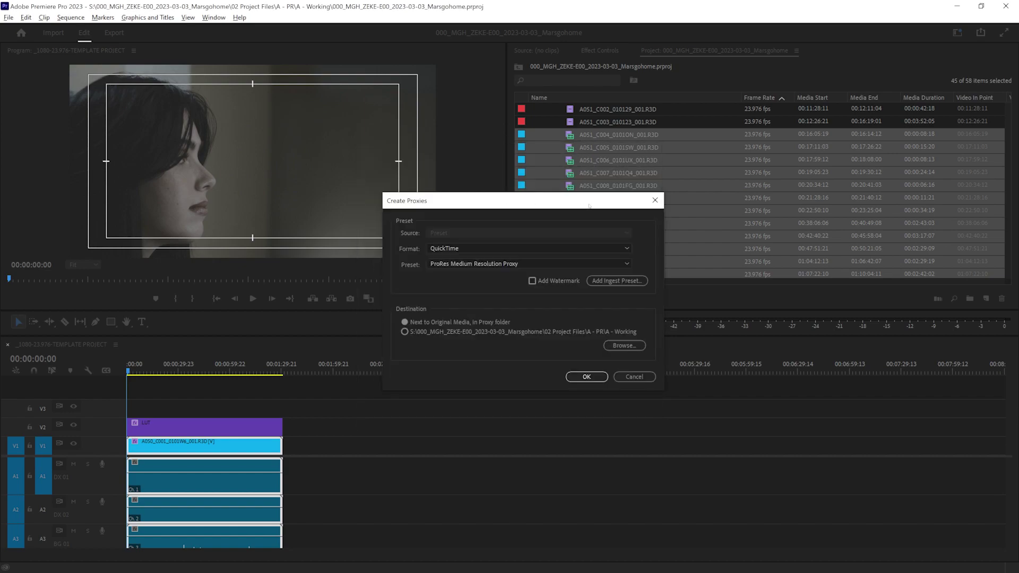
left_click(466, 97)
- Add Ingest_QT_Proxy_2048.epr from the Media Encoder Presets folder as the proxy preset
left_click(618, 280)
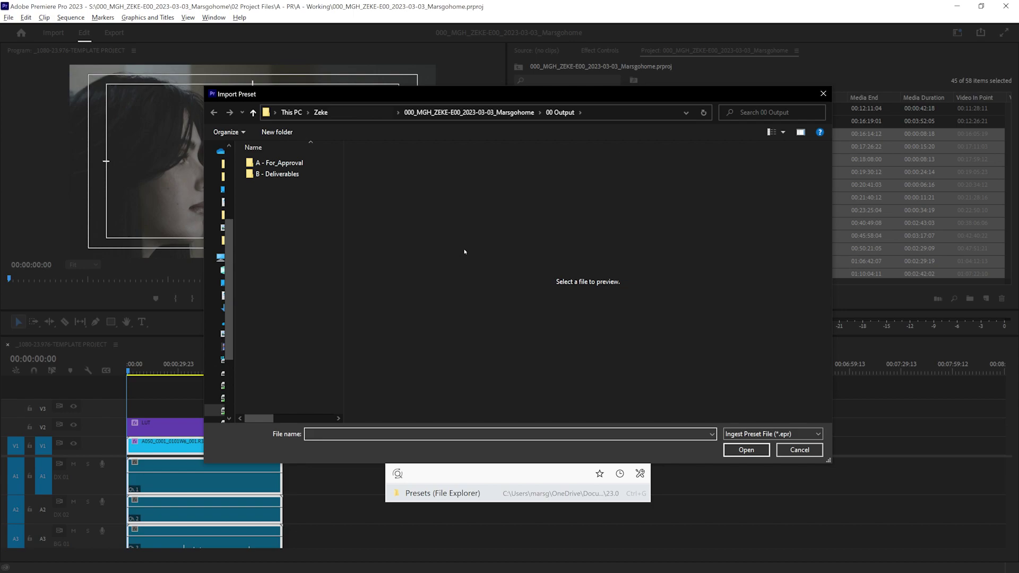
key("ctrl+g")
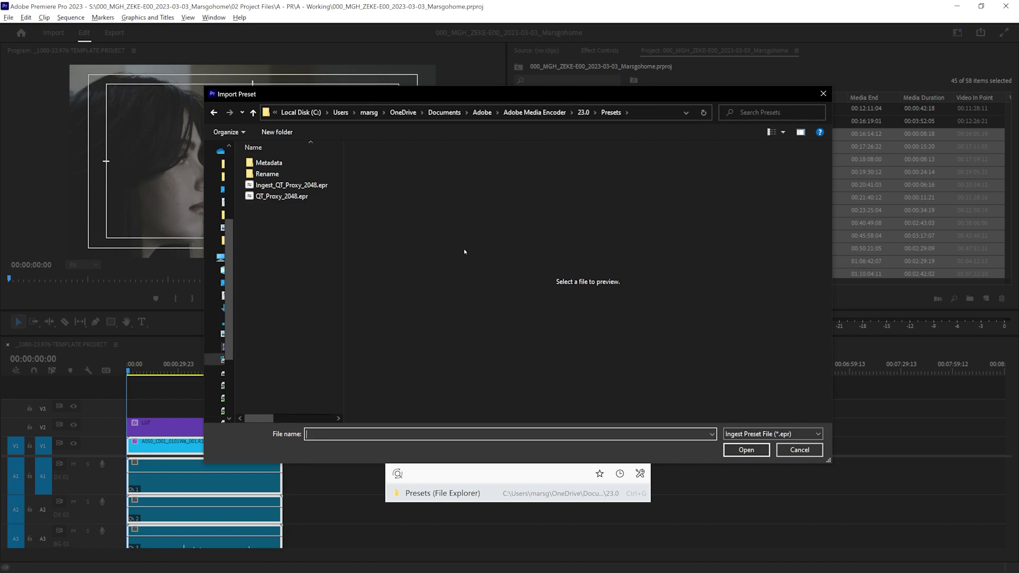
key("i")
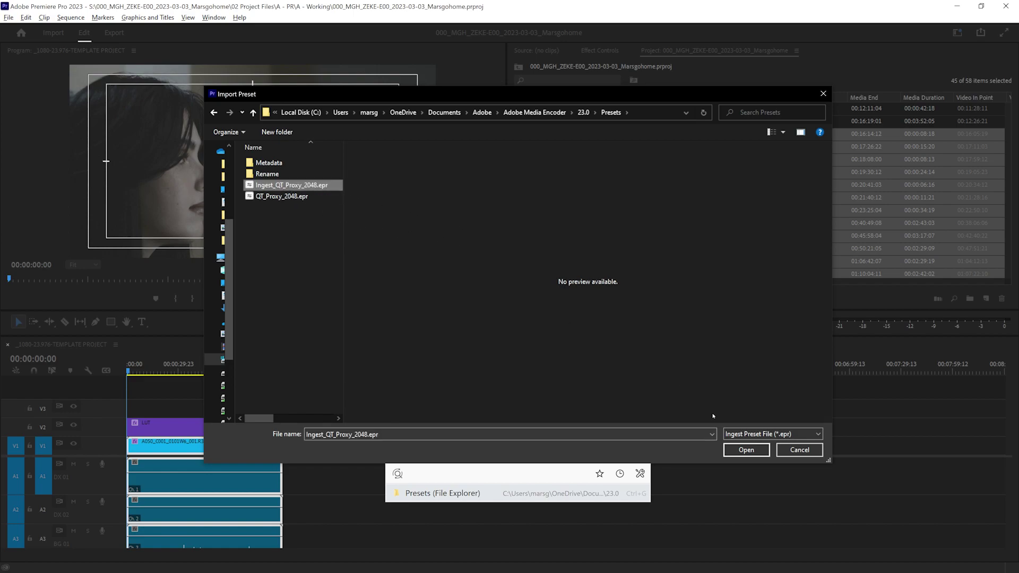
left_click(741, 451)
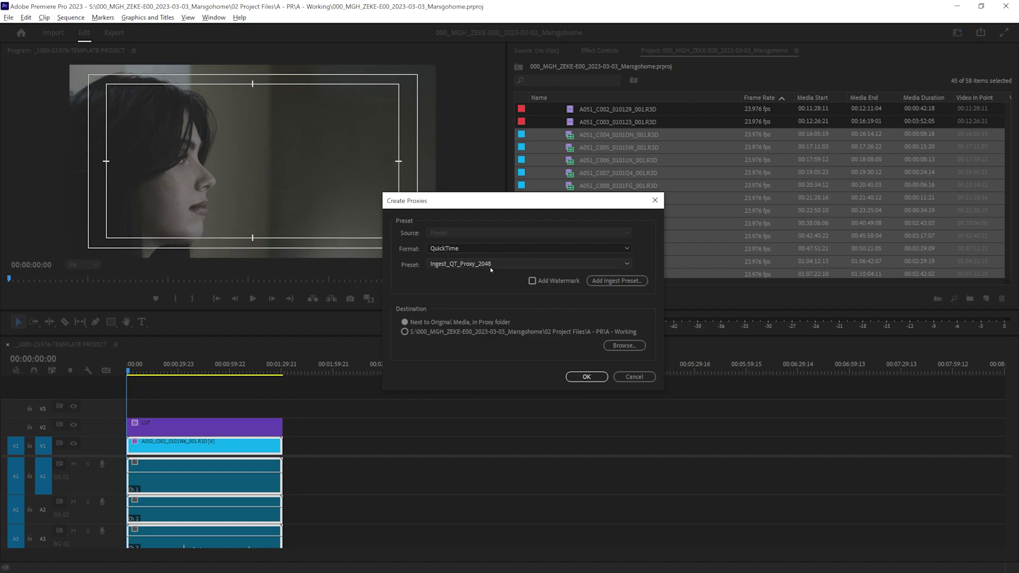
- Turn on Add Watermark and browse to the empty 01 Footage\B - Proxies folder
left_click(533, 282)
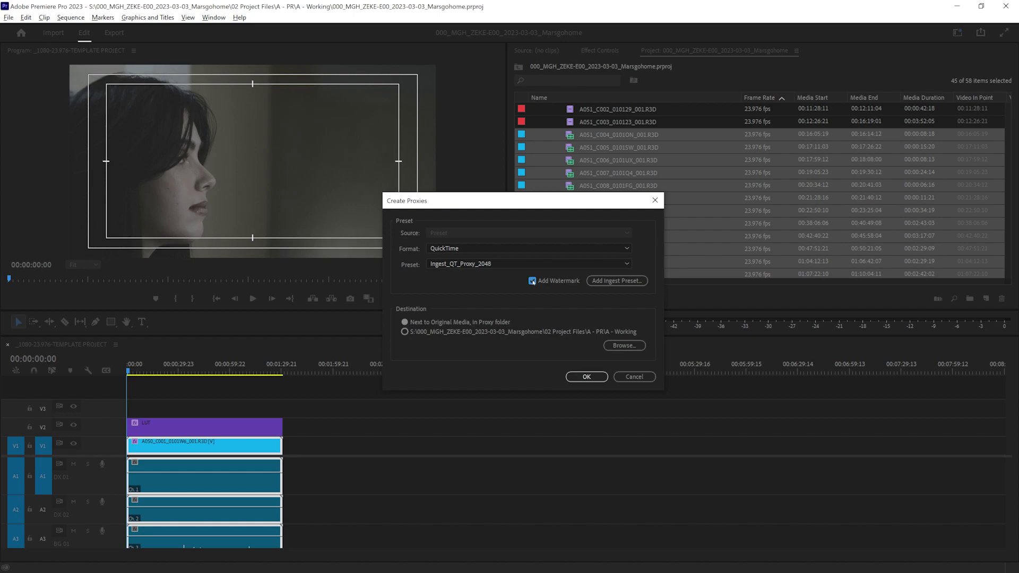
left_click(624, 346)
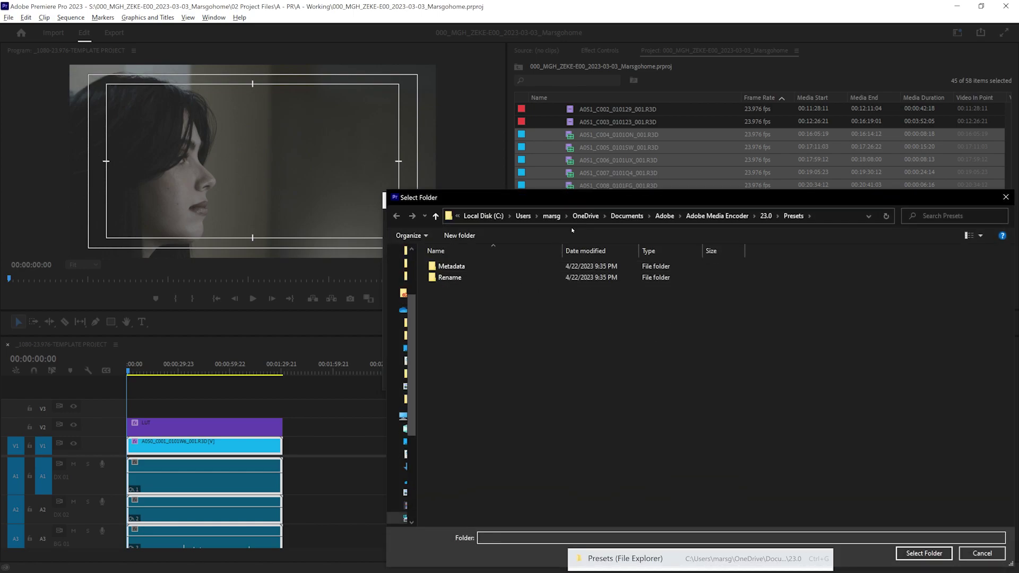
key("alt+Tab")
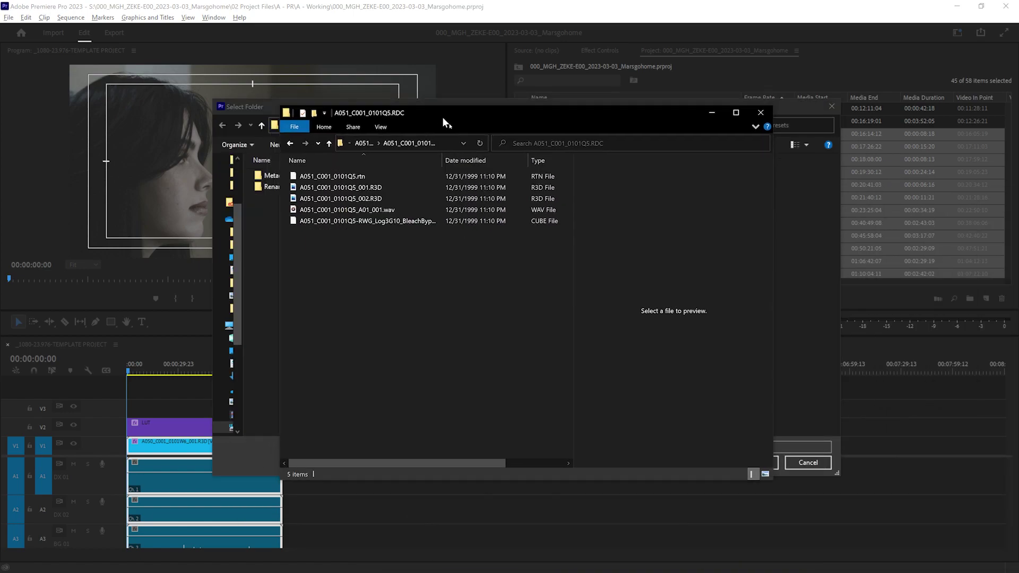
left_click_drag(442, 117, 486, 153)
left_click(409, 180)
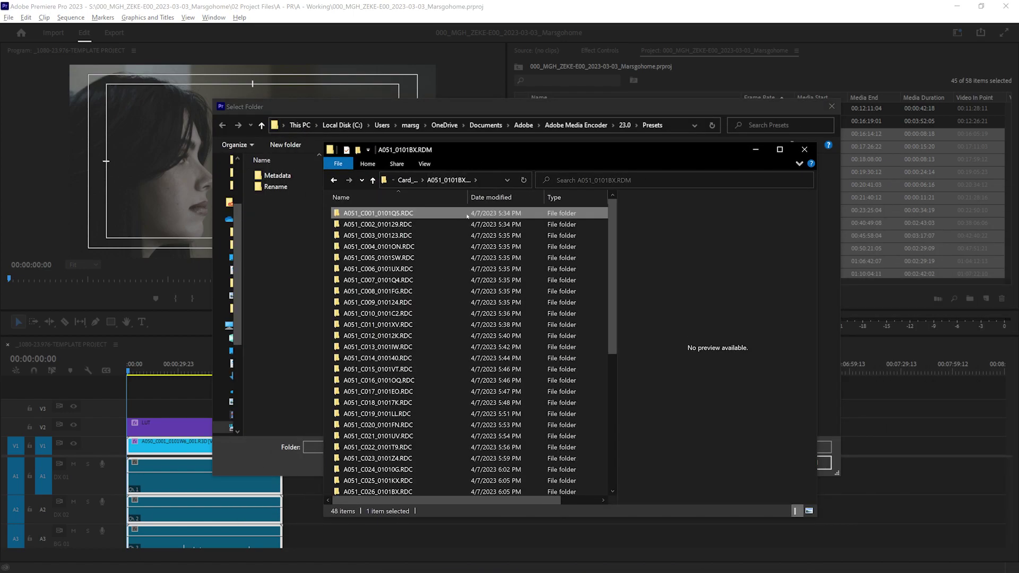
left_click(406, 180)
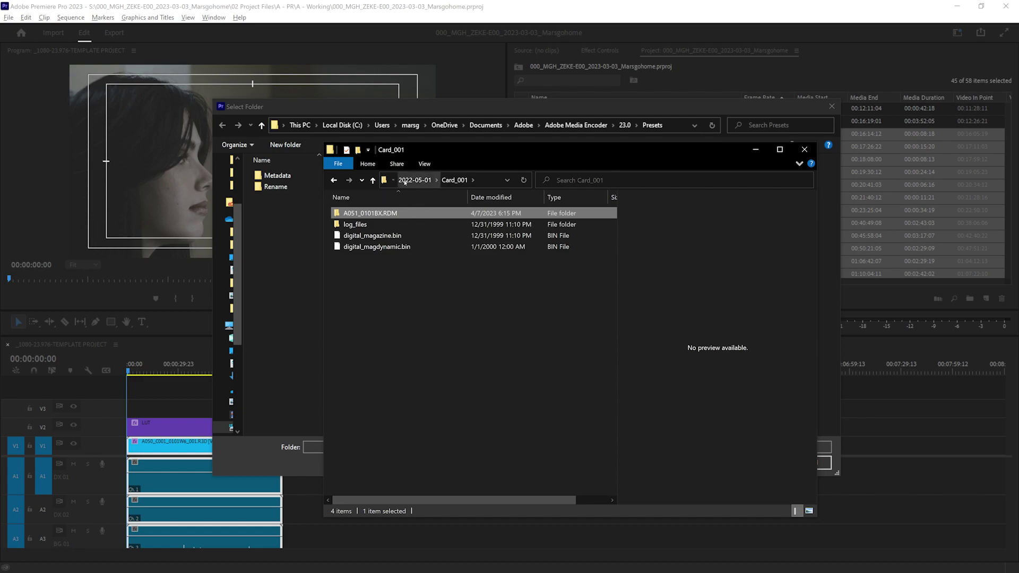
left_click(406, 181)
left_click(408, 180)
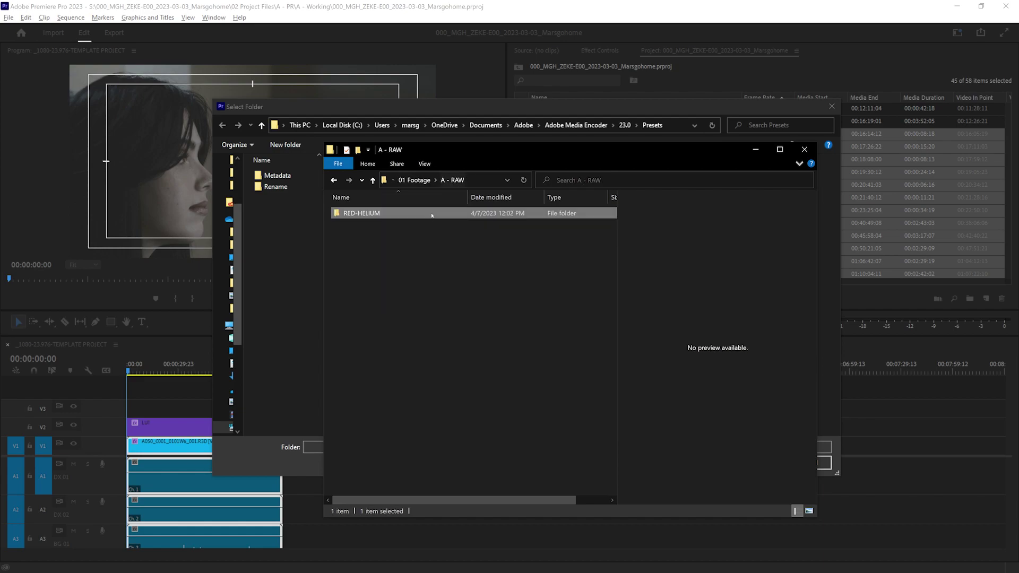
left_click(416, 181)
double_click(361, 225)
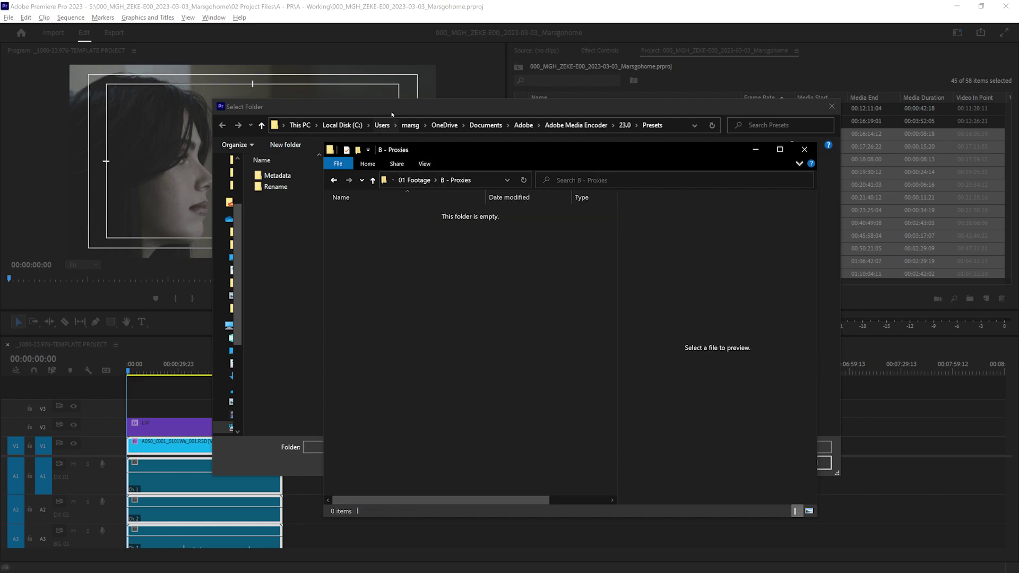
key("alt+F4")
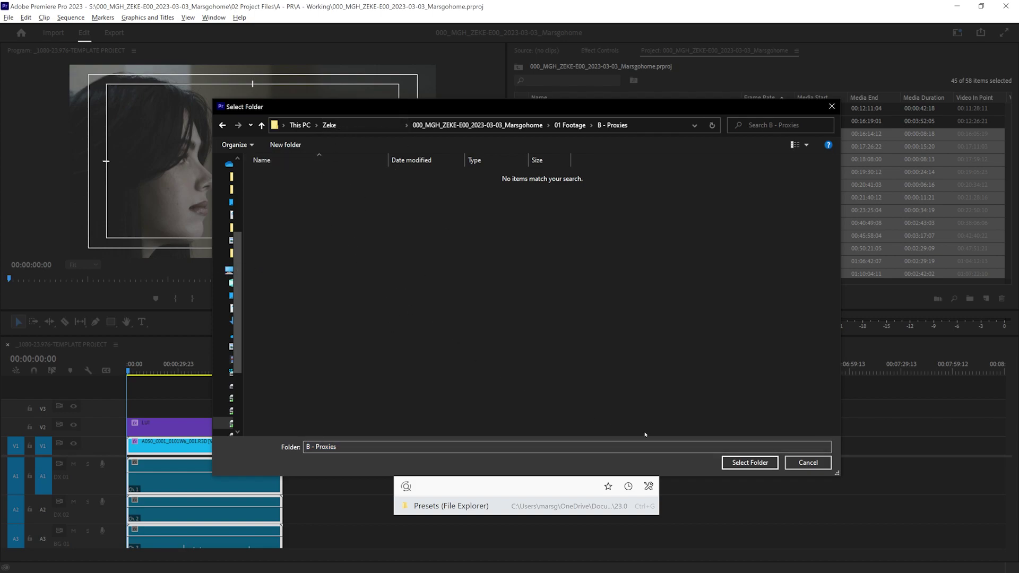
- Confirm B - Proxies as the destination and send the proxy jobs to Media Encoder
left_click(750, 462)
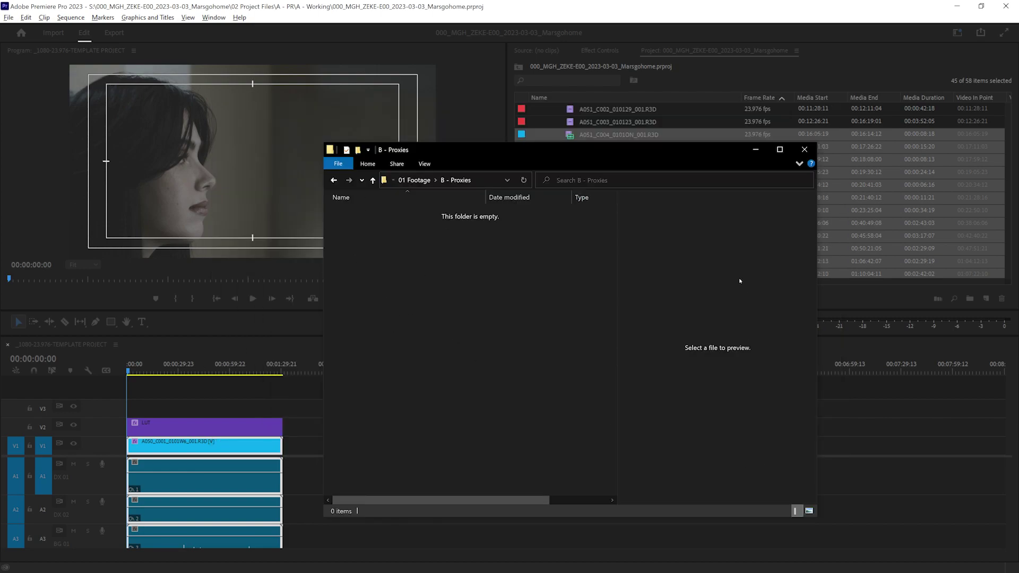
key("alt+F4")
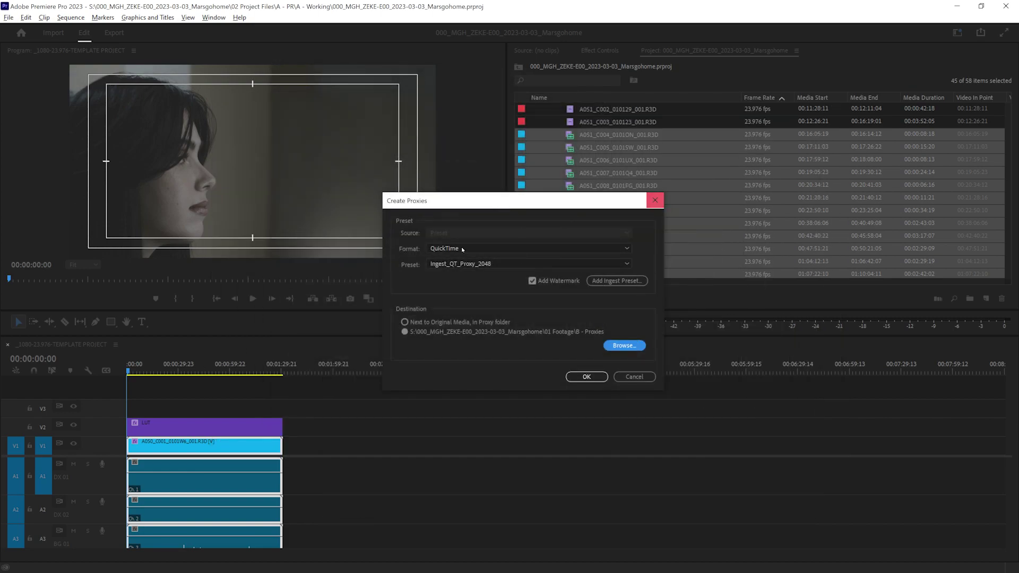
left_click(592, 376)
left_click(592, 381)
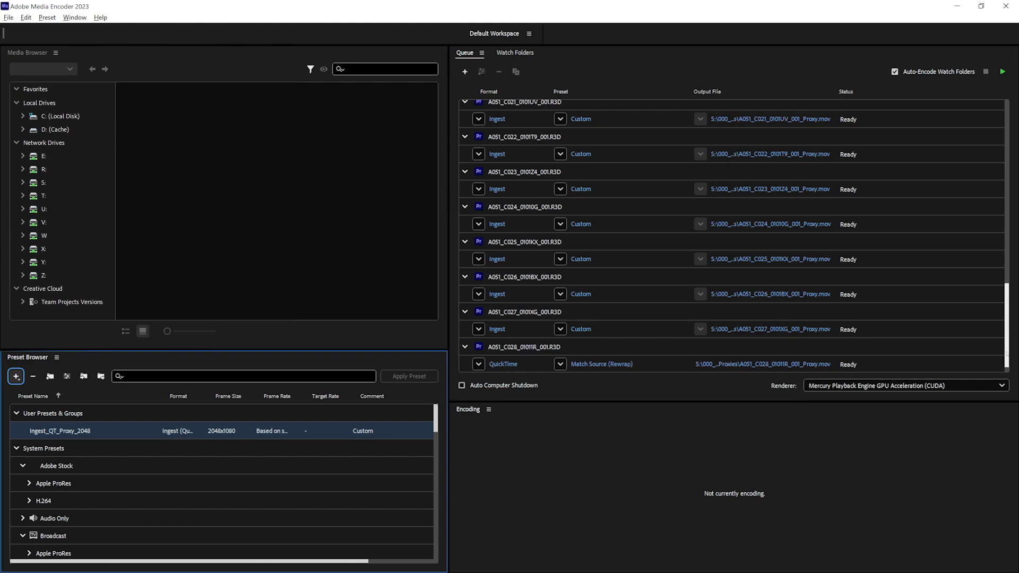
- Check that the Media Encoder queue holds the Ingest_QT_Proxy_2048 jobs for the A051 clips
left_click(1005, 345)
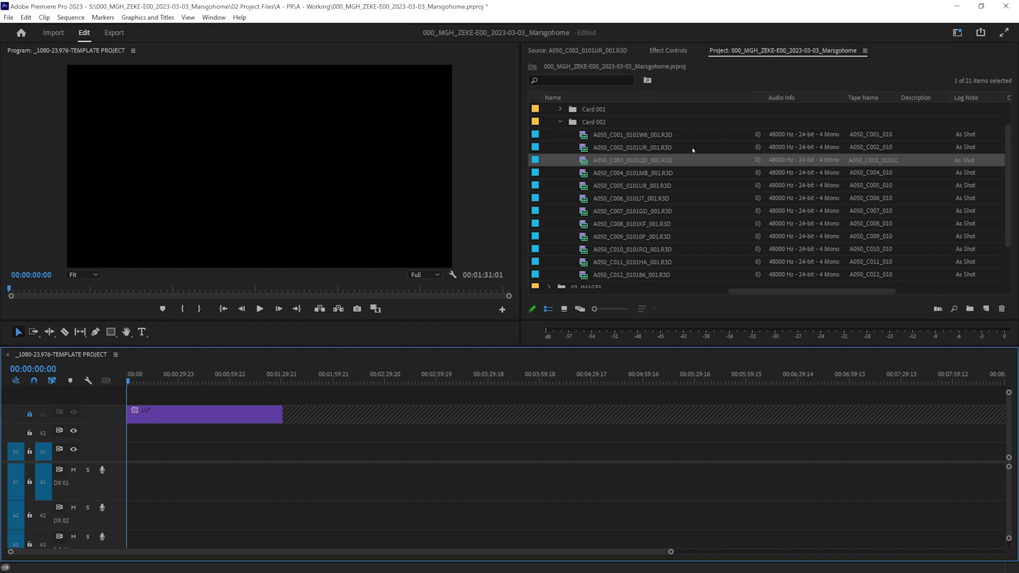
- Place A050_C003_0101QD_001.R3D at the sequence start on V1 and enlarge the V1 track height
left_click_drag(578, 178, 121, 476)
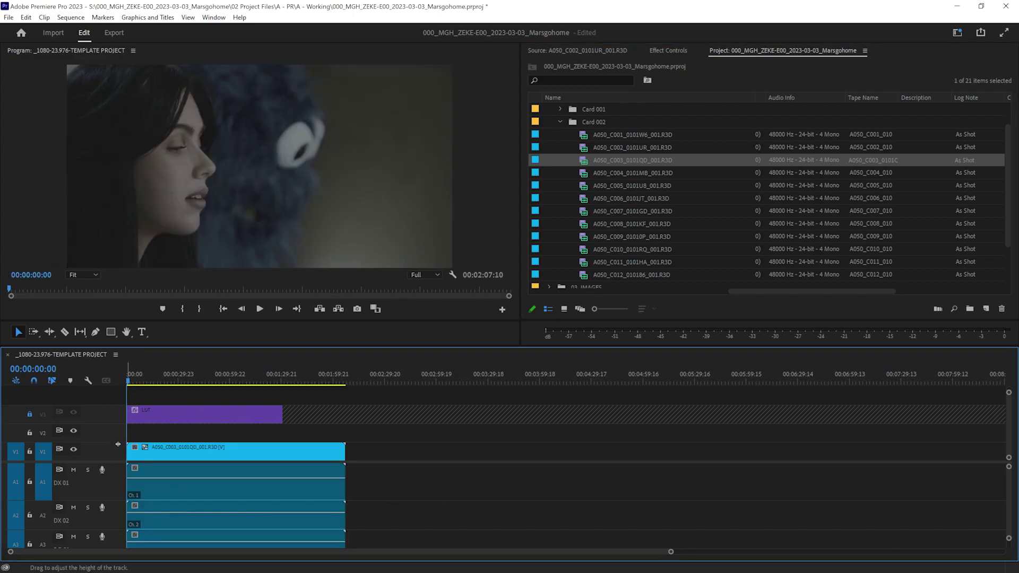
scroll(143, 440, "up", 4)
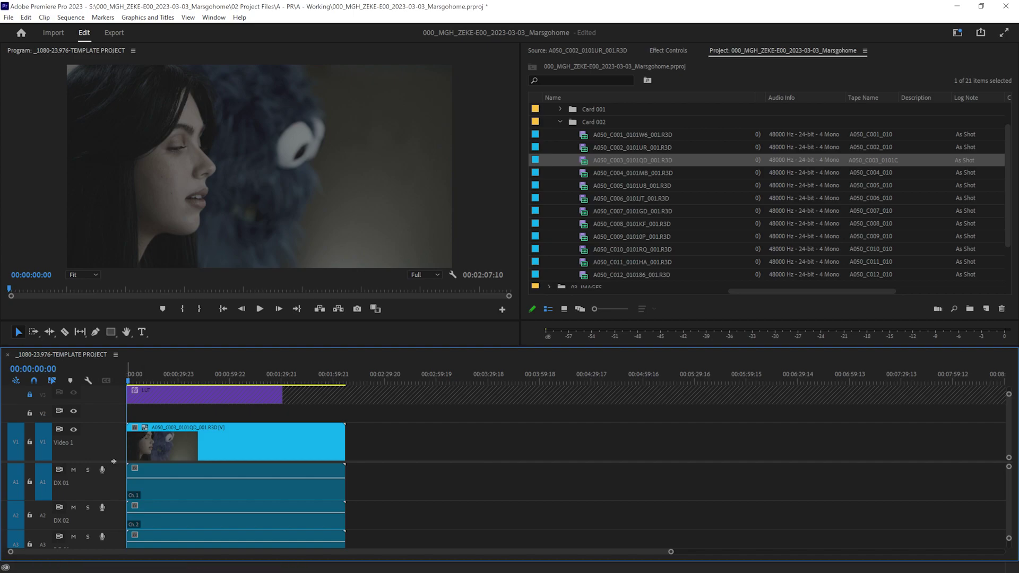
scroll(113, 461, "up", 1)
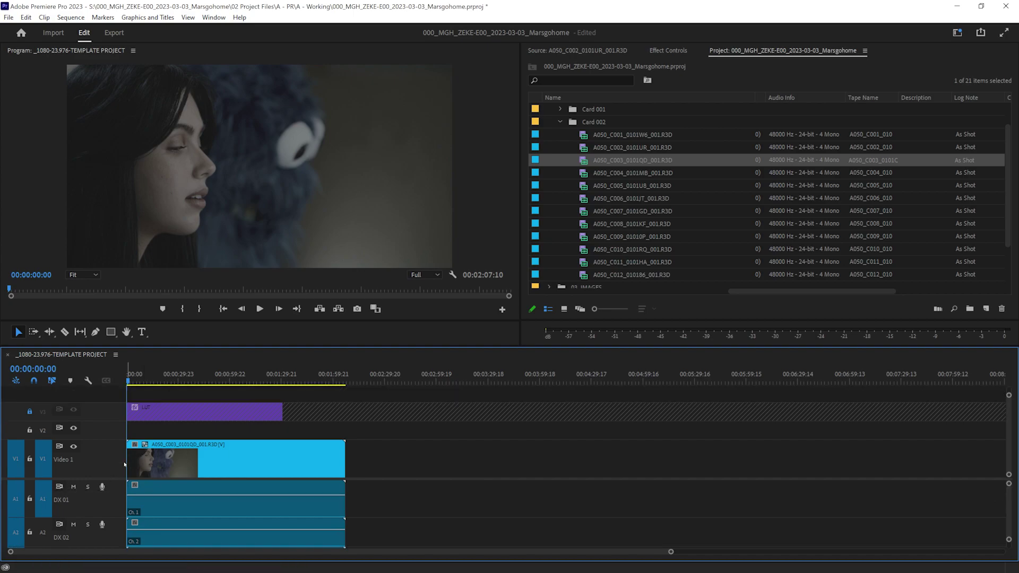
- Add the Toggle Proxies button to the Program monitor's transport controls
left_click(502, 311)
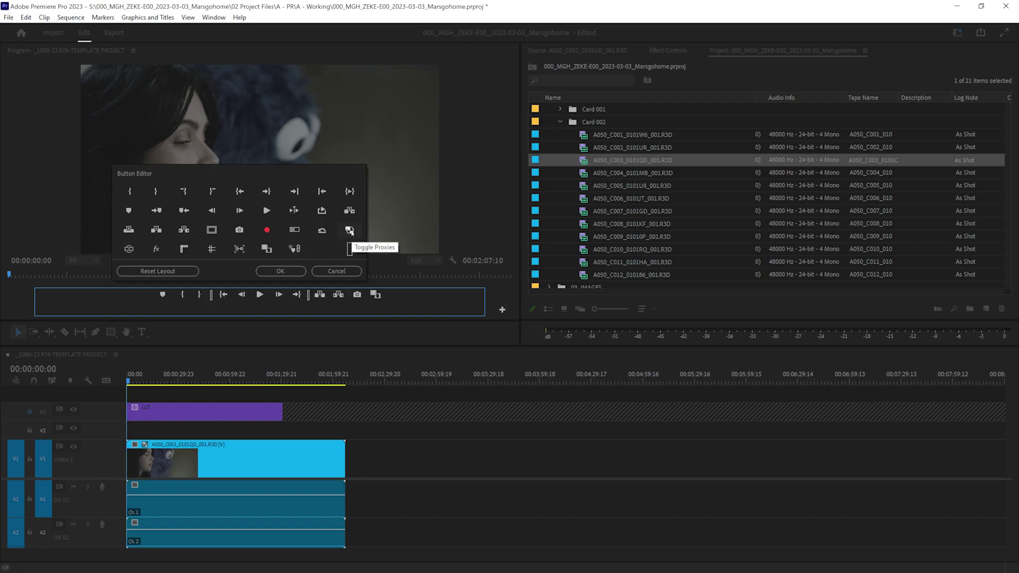
left_click_drag(350, 232, 396, 299)
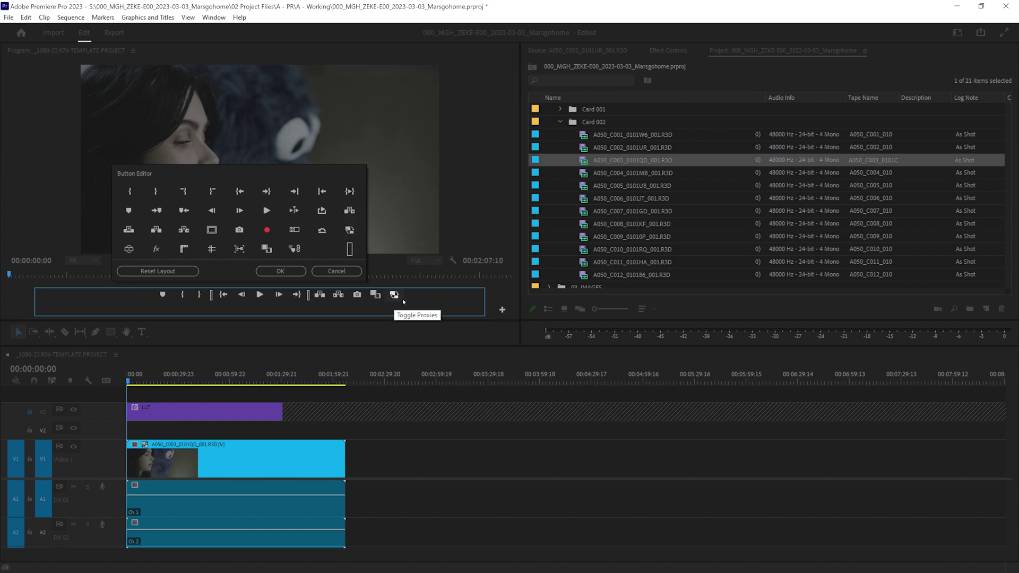
left_click(280, 272)
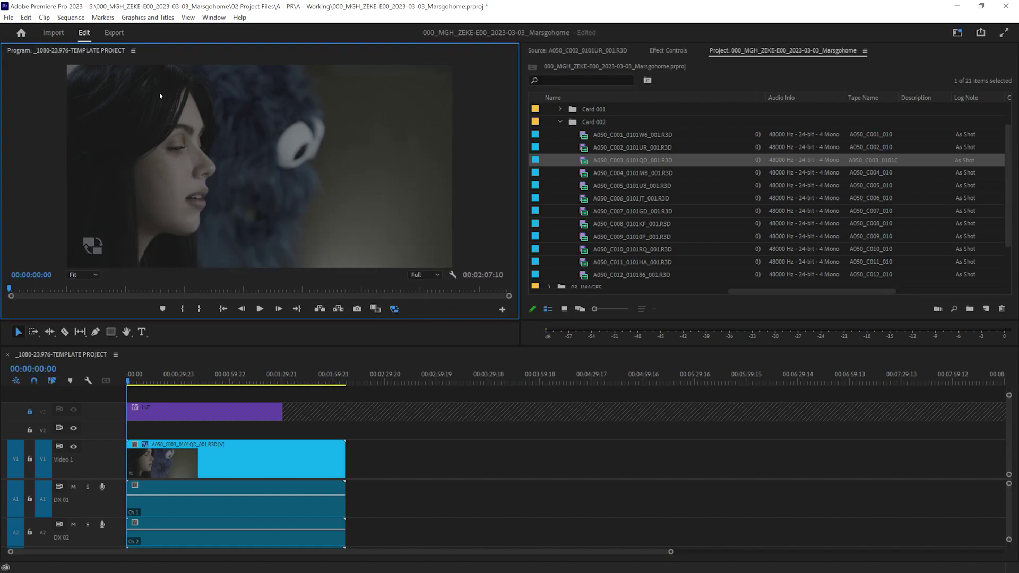
- Play the sequence, scrub to about one minute, then stop and return to the start
key("space")
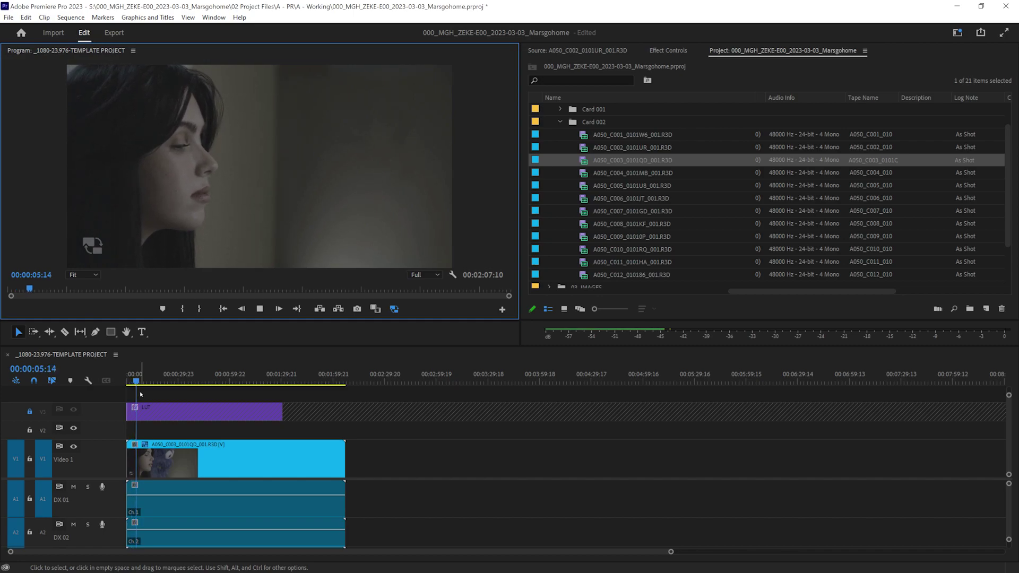
left_click(184, 379)
left_click_drag(184, 379, 228, 380)
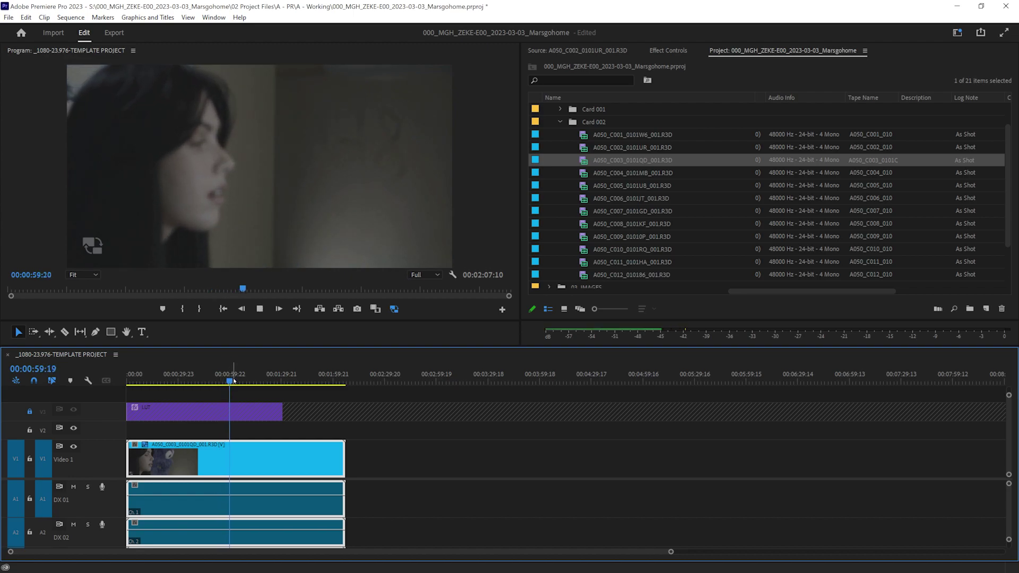
key("space")
left_click(124, 385)
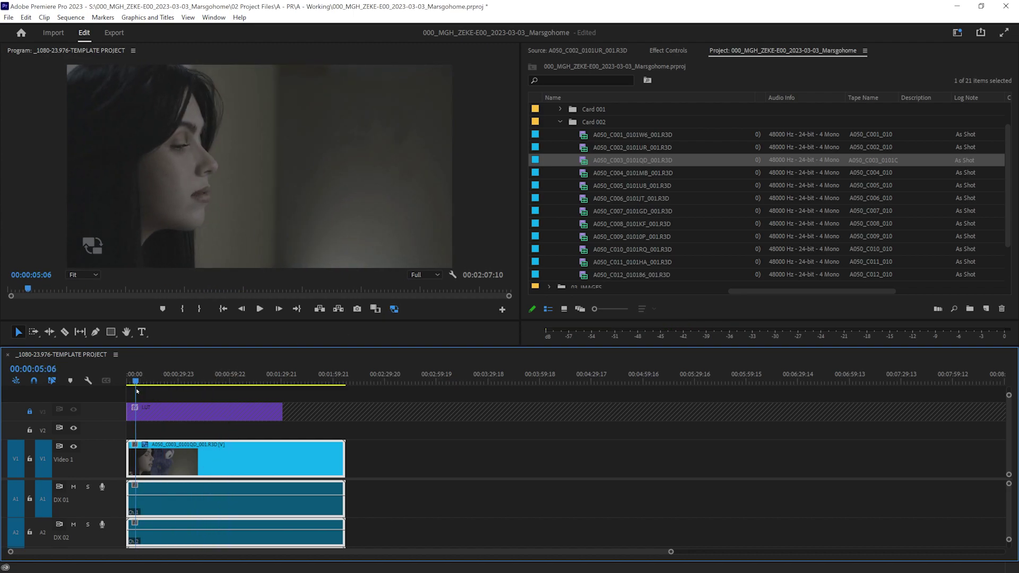
- Play with proxies off at full resolution, then switch proxies back on and rewind
left_click(394, 309)
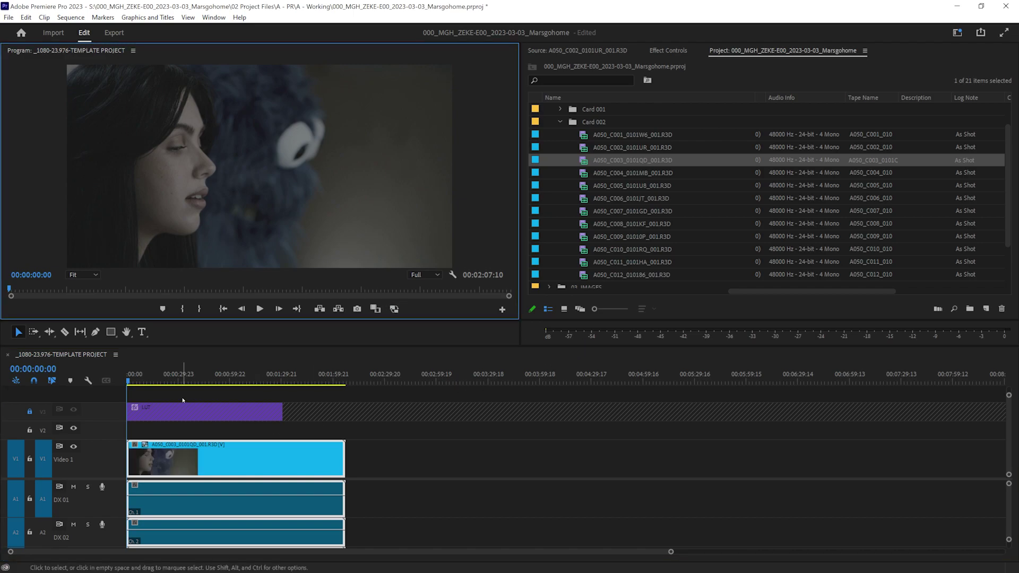
key("space")
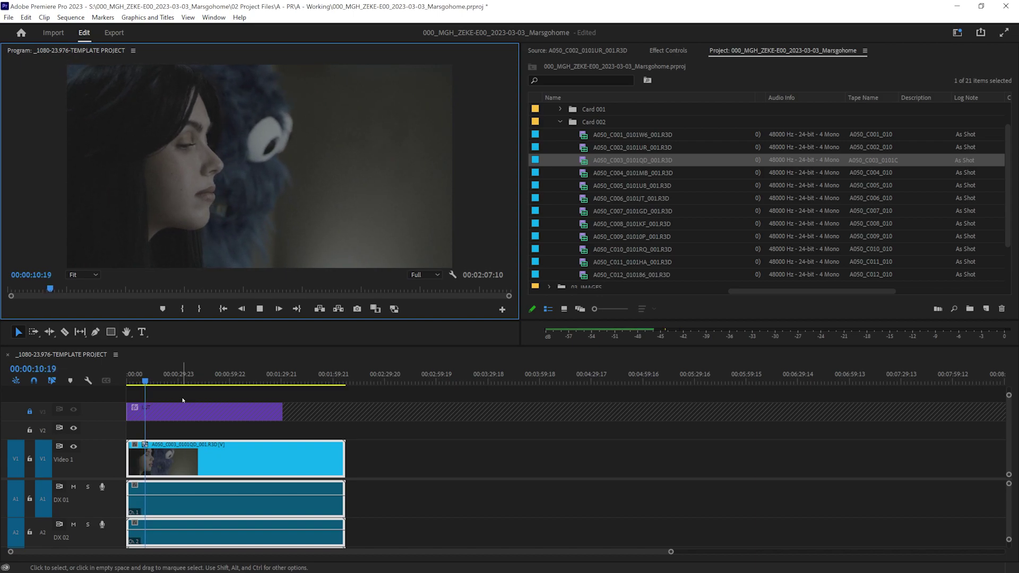
key("space")
left_click(394, 309)
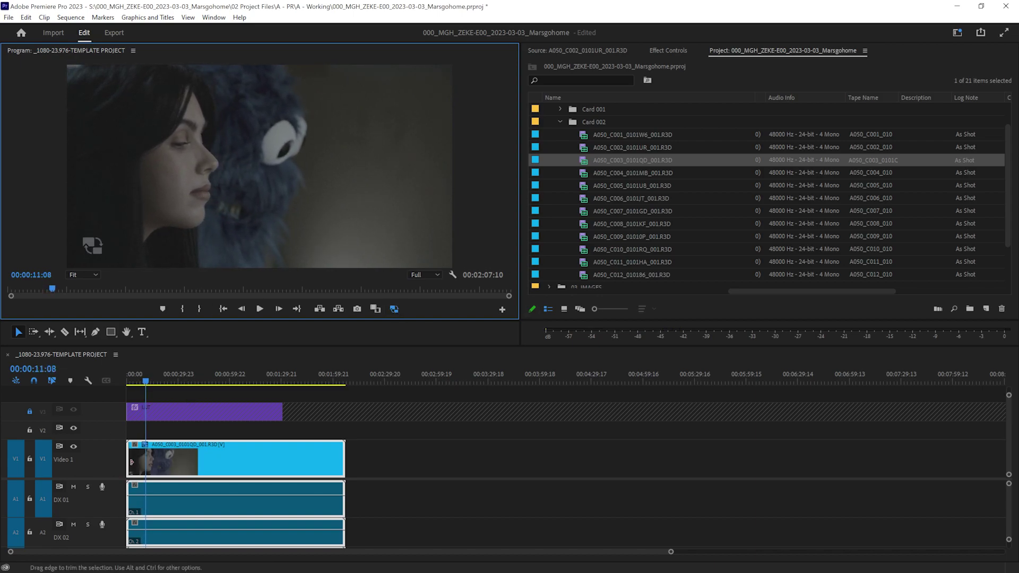
left_click_drag(134, 381, 128, 381)
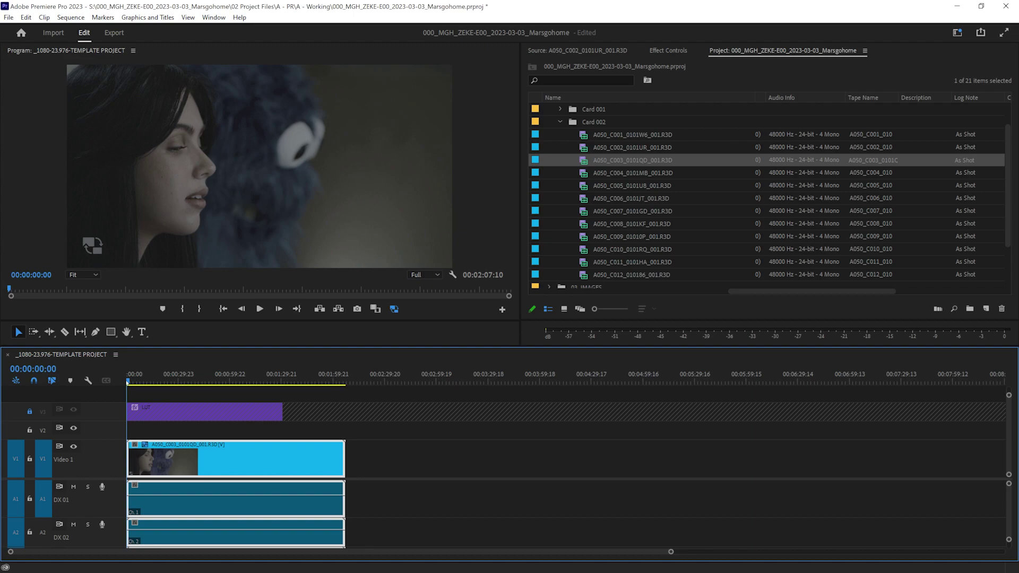
- Inspect the audio tracks, delete the test clip, and select all 12 Card 002 clips
key("grave")
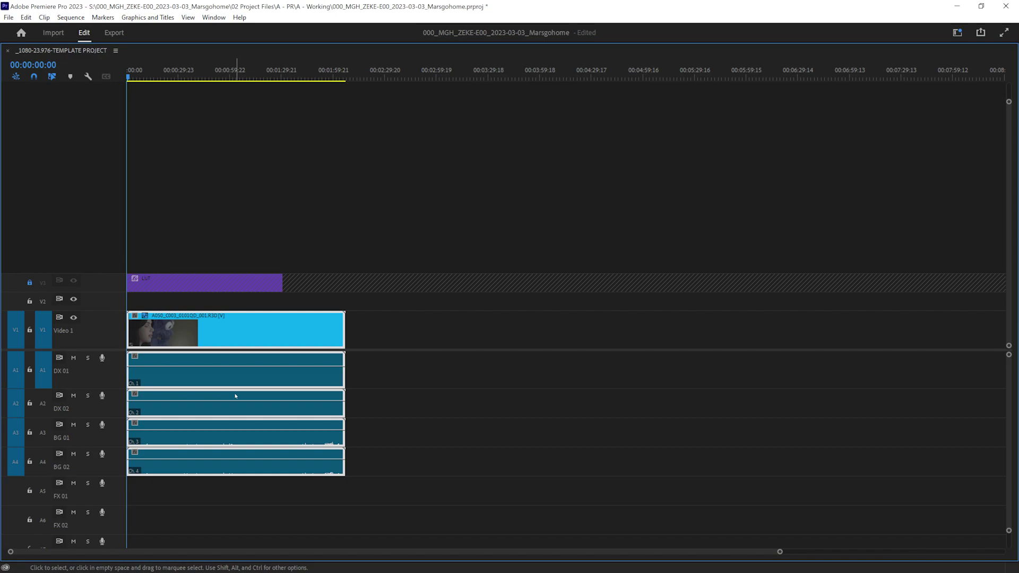
key("grave")
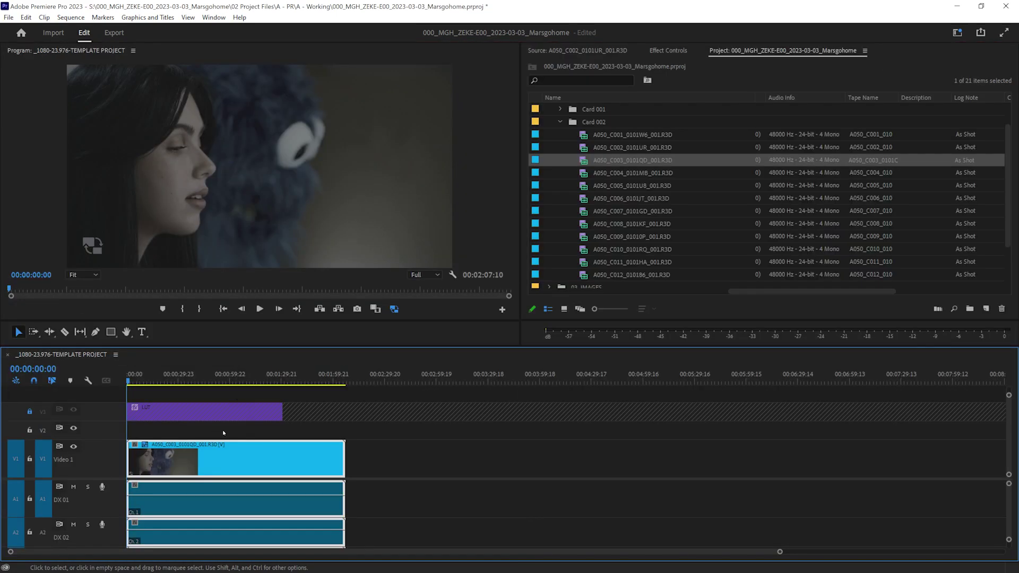
key("Delete")
left_click(693, 136)
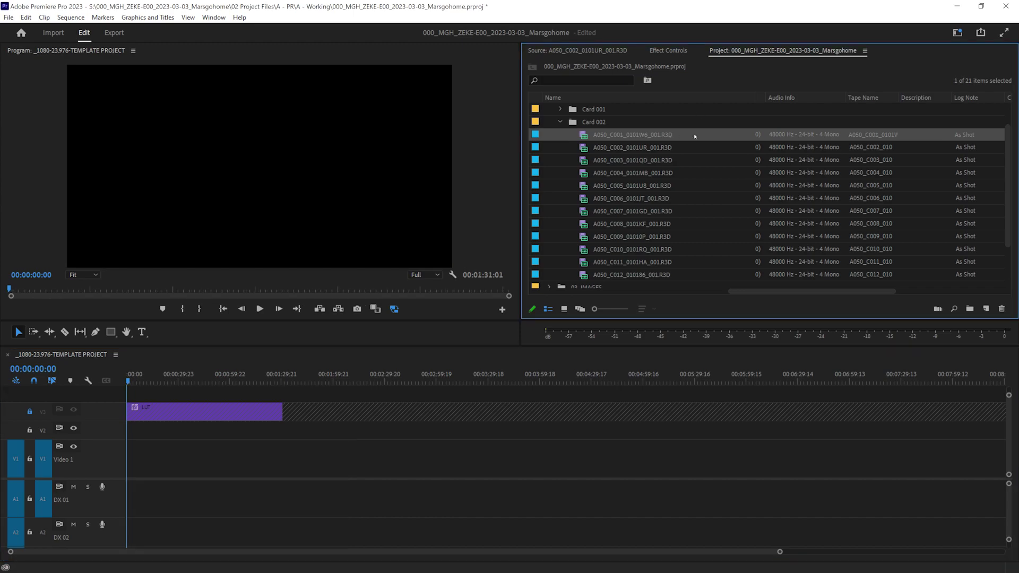
scroll(627, 144, "down", 2)
scroll(617, 226, "up", 1)
left_click(619, 236, "shift")
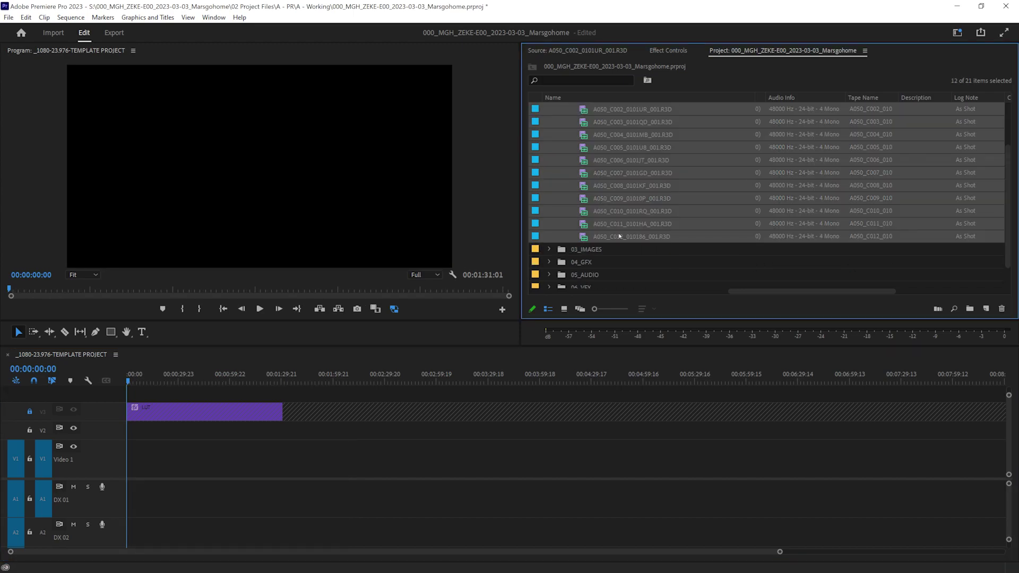
scroll(632, 223, "up", 2)
scroll(632, 223, "up", 1)
- Set Audio Channels to 1 audio clip per source, then place A050_C004 at the sequence start
right_click(585, 224)
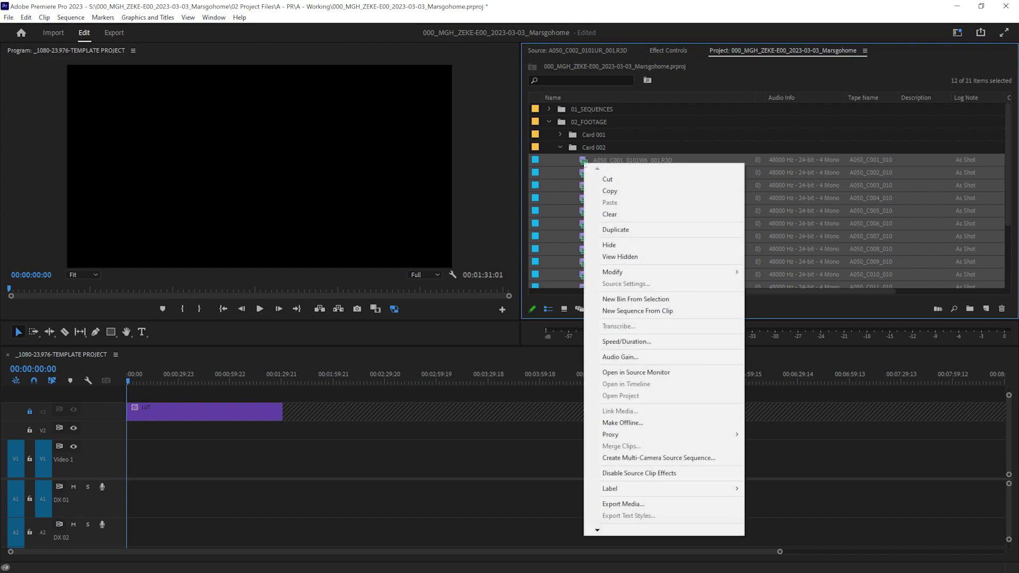
mouse_move(690, 273)
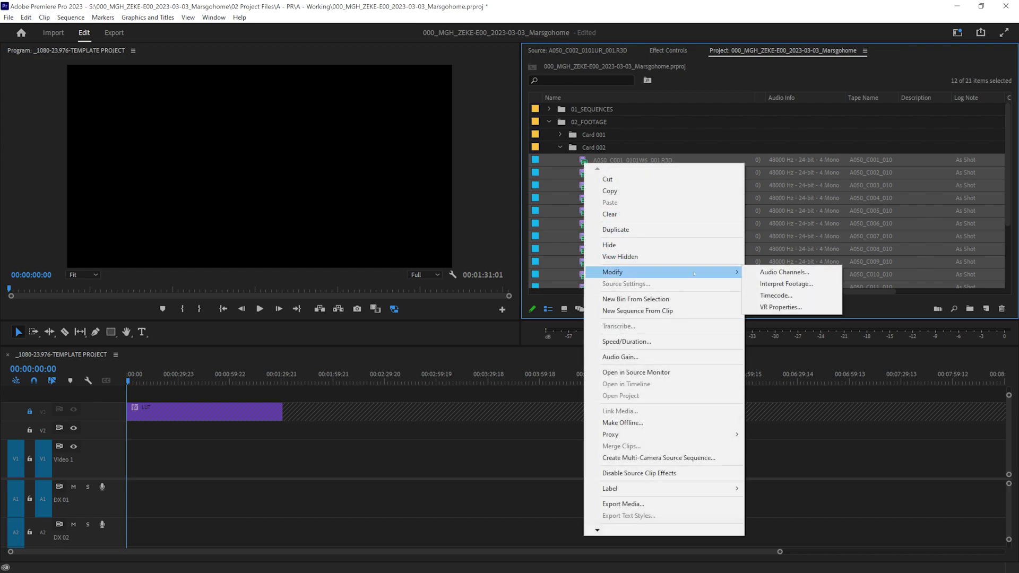
left_click(771, 272)
left_click(510, 157)
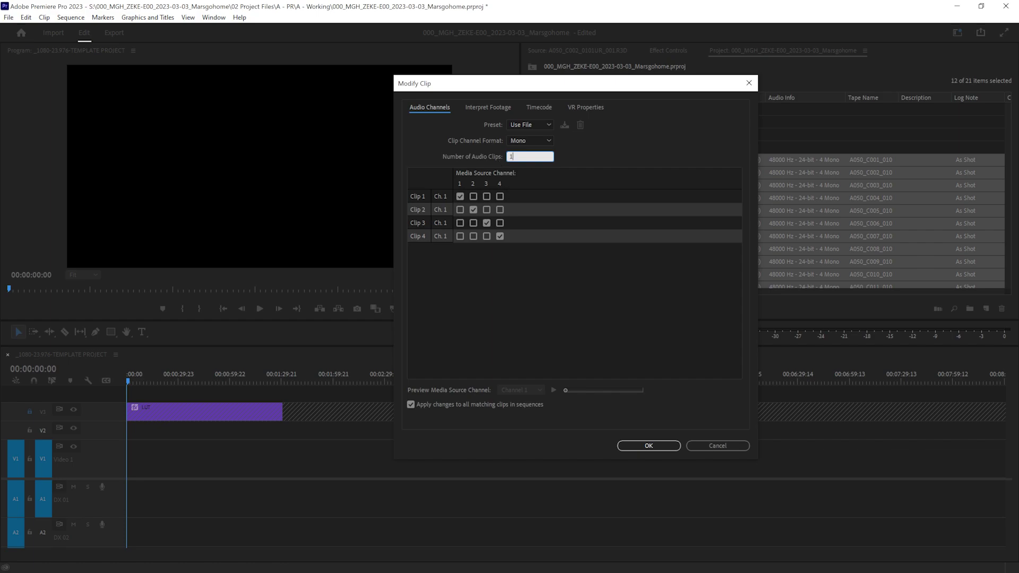
left_click(469, 185)
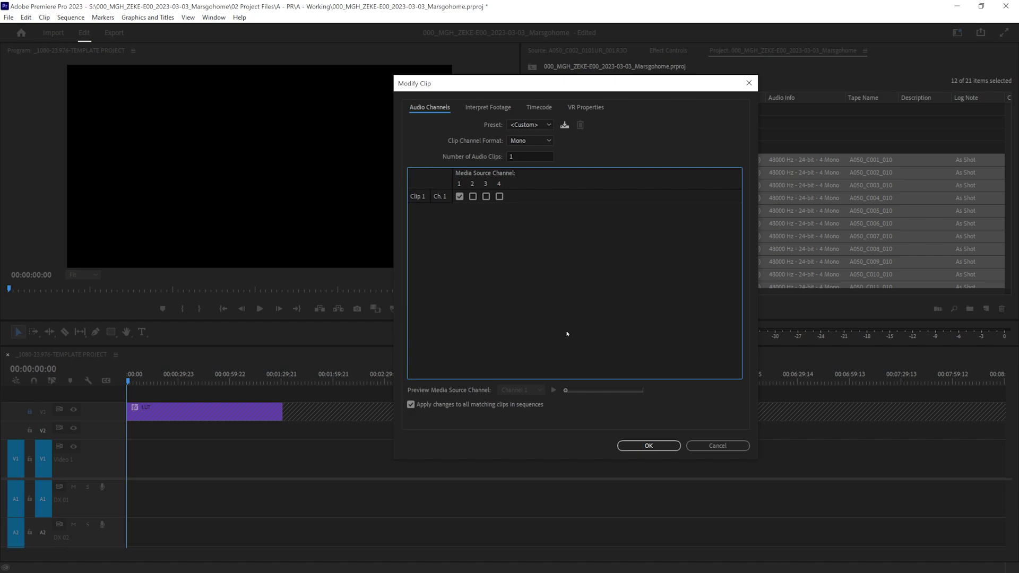
left_click(649, 445)
left_click(586, 198)
left_click_drag(586, 198, 191, 507)
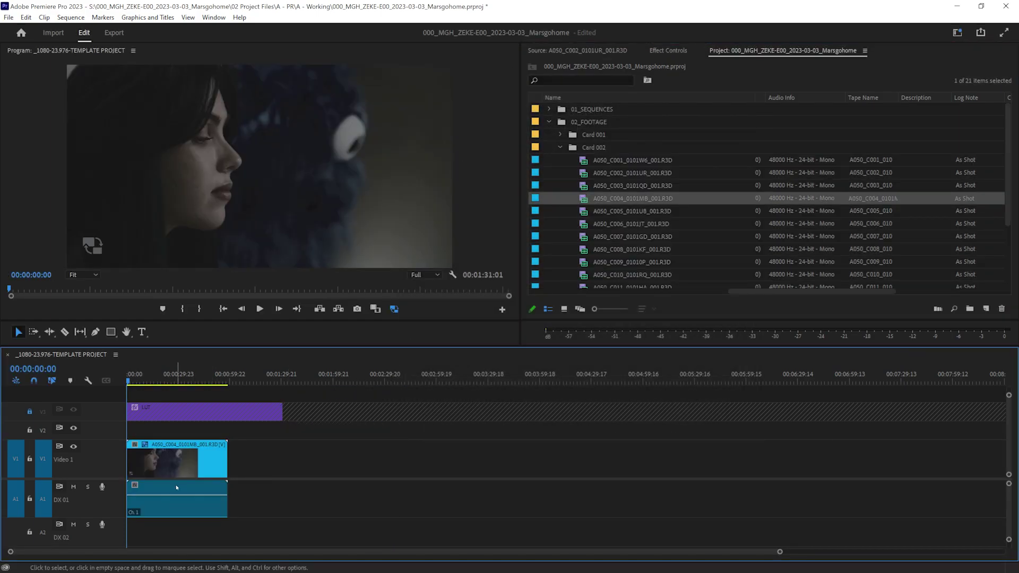
left_click(160, 381)
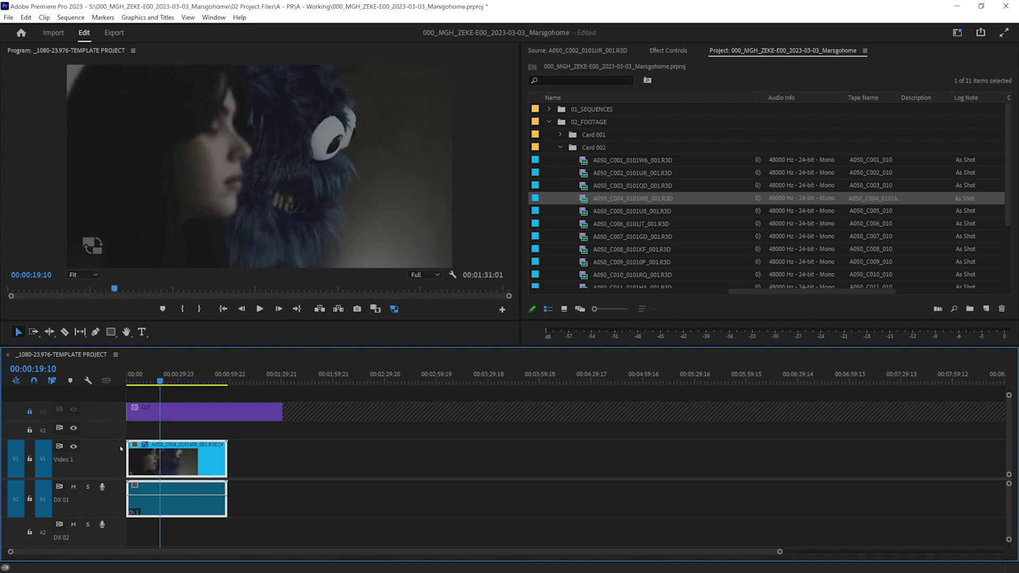